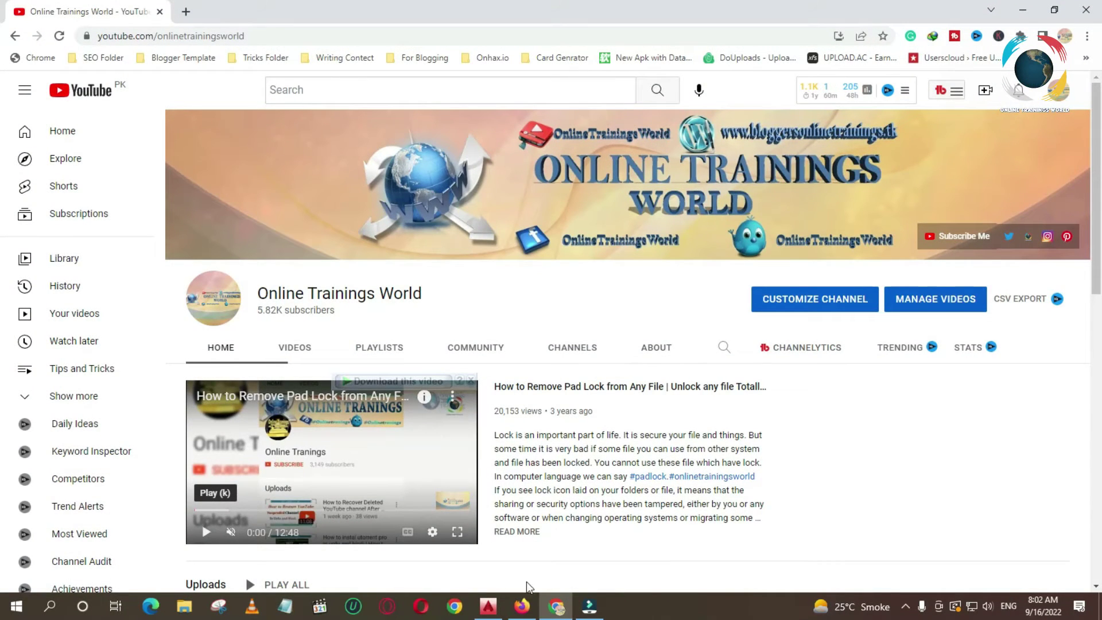
Step: Switch to AutoCAD and pan the open drawing until the circle and the rectangular bracket are both in view
{"action": "left_click", "coordinate": [488, 606]}
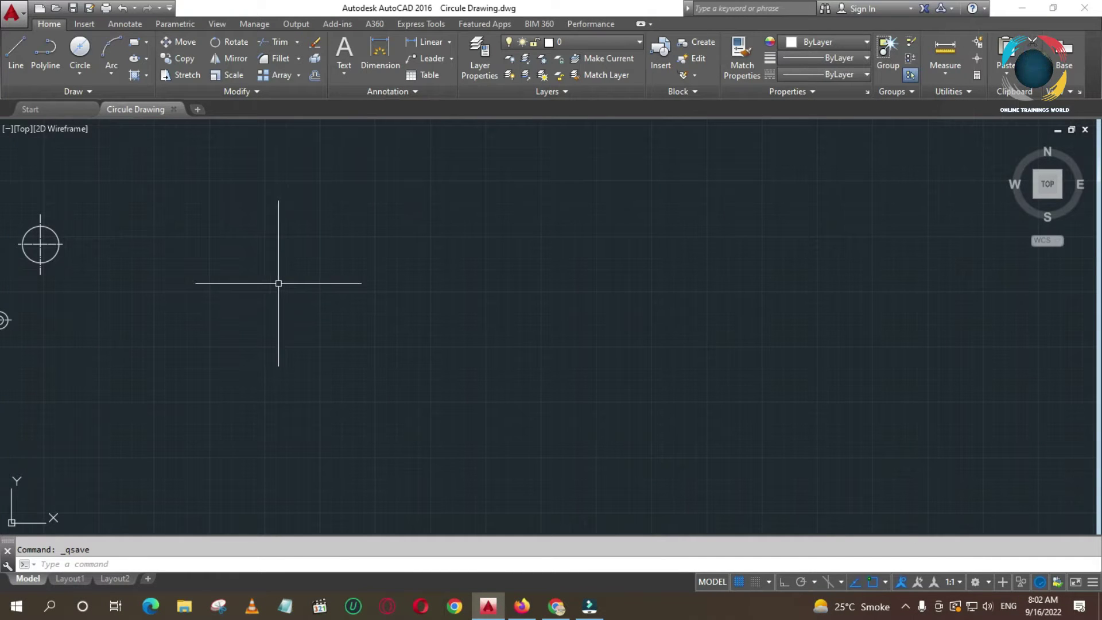
{"action": "type", "text": "p"}
{"action": "key", "text": "Return"}
{"action": "mouse_move", "coordinate": [256, 275]}
{"action": "left_mouse_down"}
{"action": "mouse_move", "coordinate": [468, 295]}
{"action": "mouse_move", "coordinate": [464, 260]}
{"action": "left_mouse_up"}
{"action": "key", "text": "Escape"}
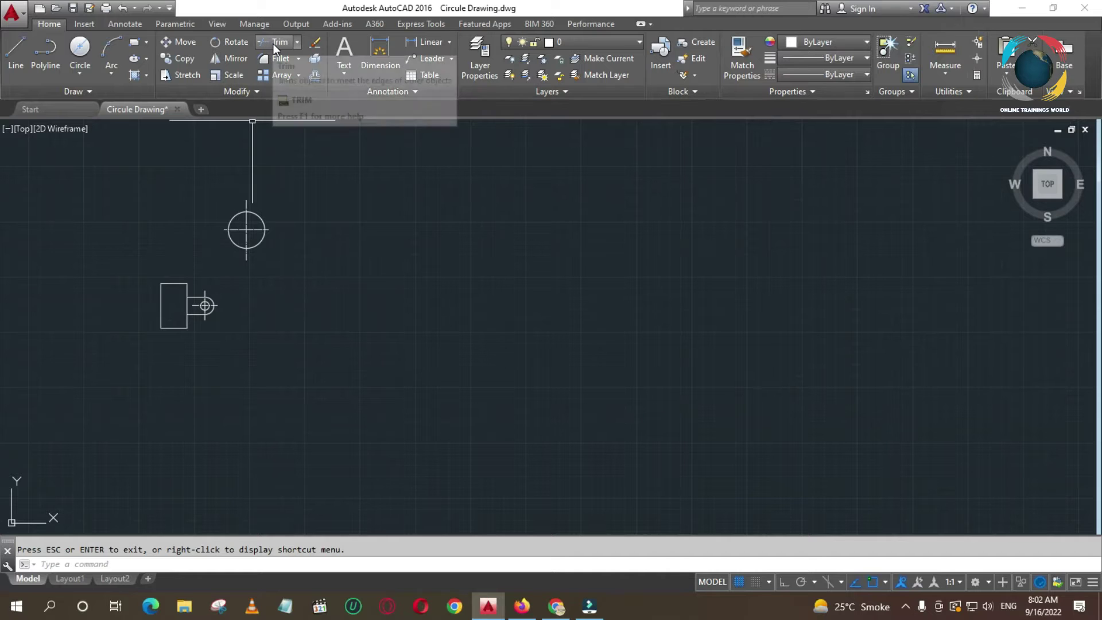
{"action": "left_click", "coordinate": [296, 42]}
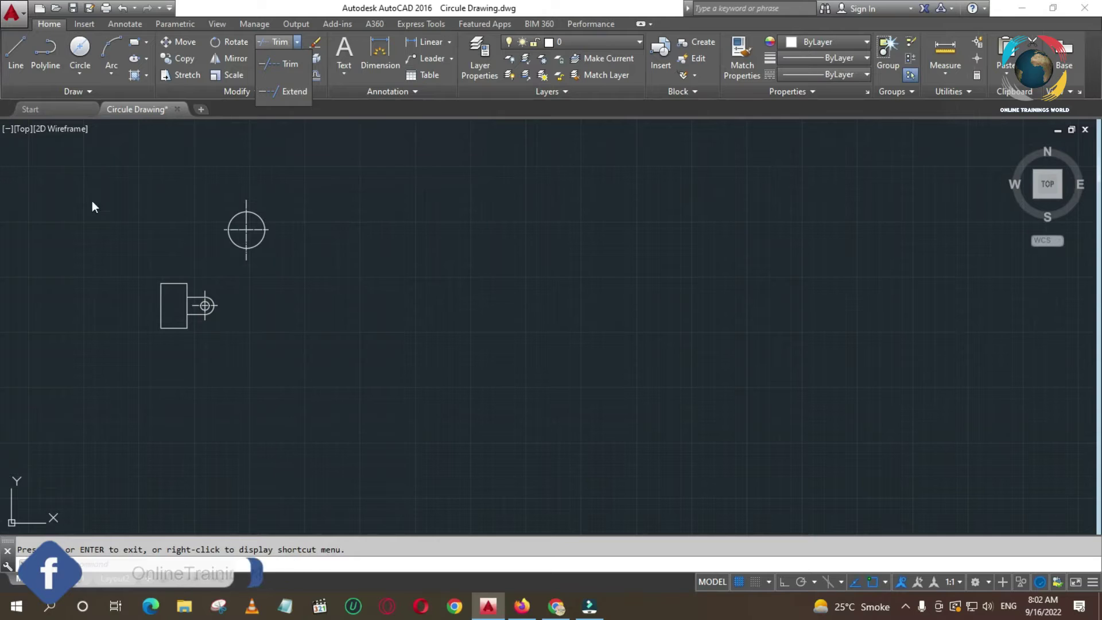
{"action": "left_click", "coordinate": [305, 156]}
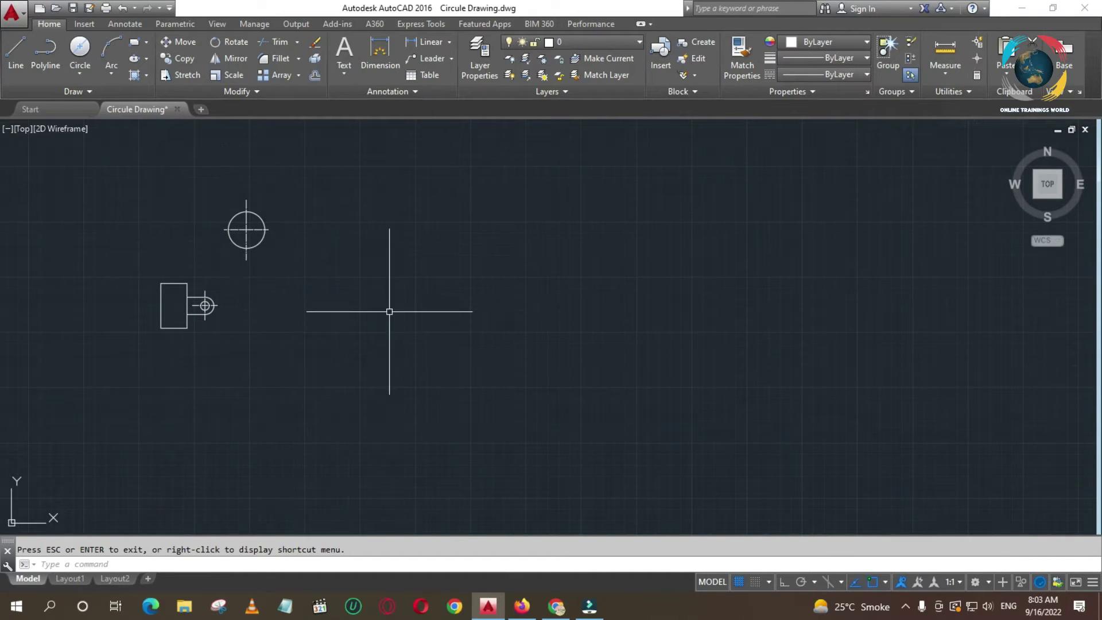
Step: Move the circle's two dash-dot centre lines by their intersection to empty space about 4'-7.5" right of the circle
{"action": "key", "text": "Return"}
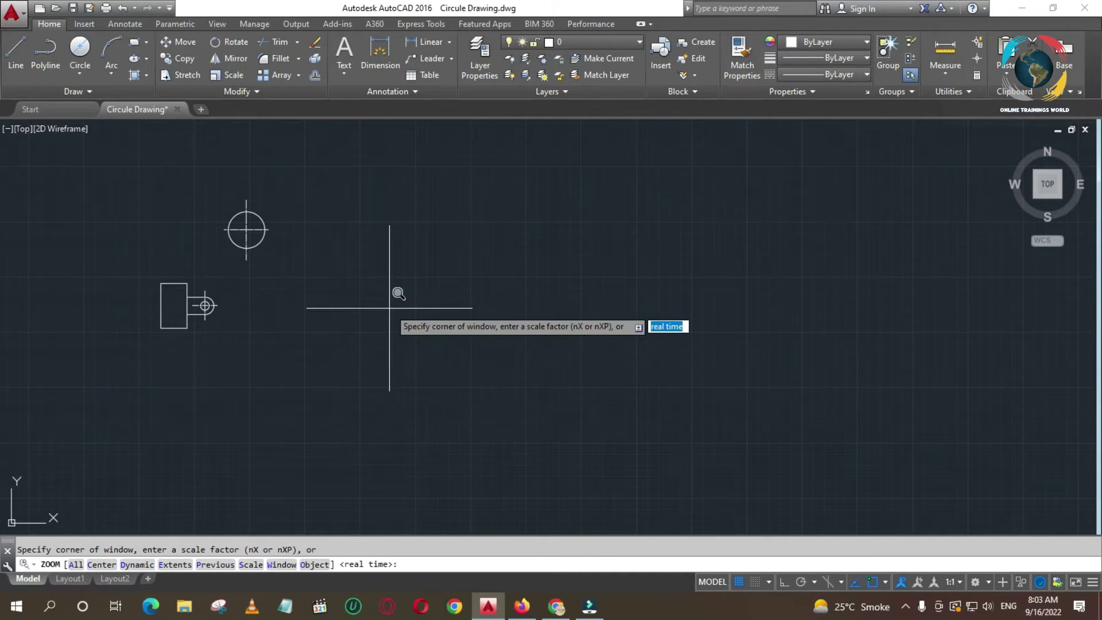
{"action": "left_click", "coordinate": [179, 172]}
{"action": "left_click", "coordinate": [315, 268]}
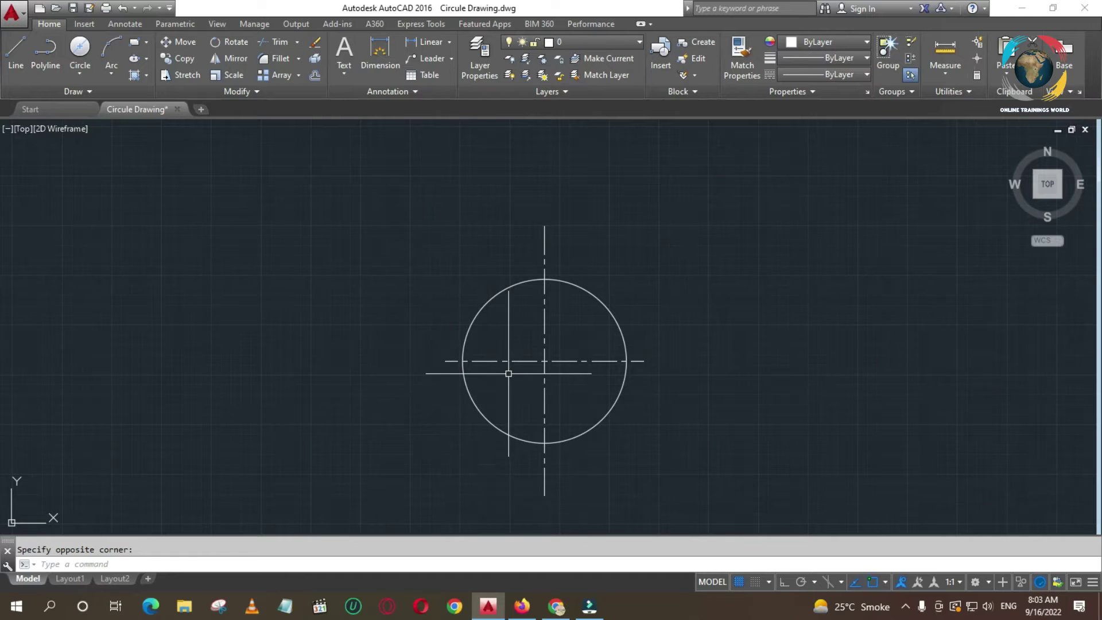
{"action": "key", "text": "Escape"}
{"action": "key", "text": "Return"}
{"action": "mouse_move", "coordinate": [498, 322]}
{"action": "left_mouse_down"}
{"action": "mouse_move", "coordinate": [639, 413]}
{"action": "mouse_move", "coordinate": [591, 356]}
{"action": "mouse_move", "coordinate": [577, 362]}
{"action": "left_mouse_up"}
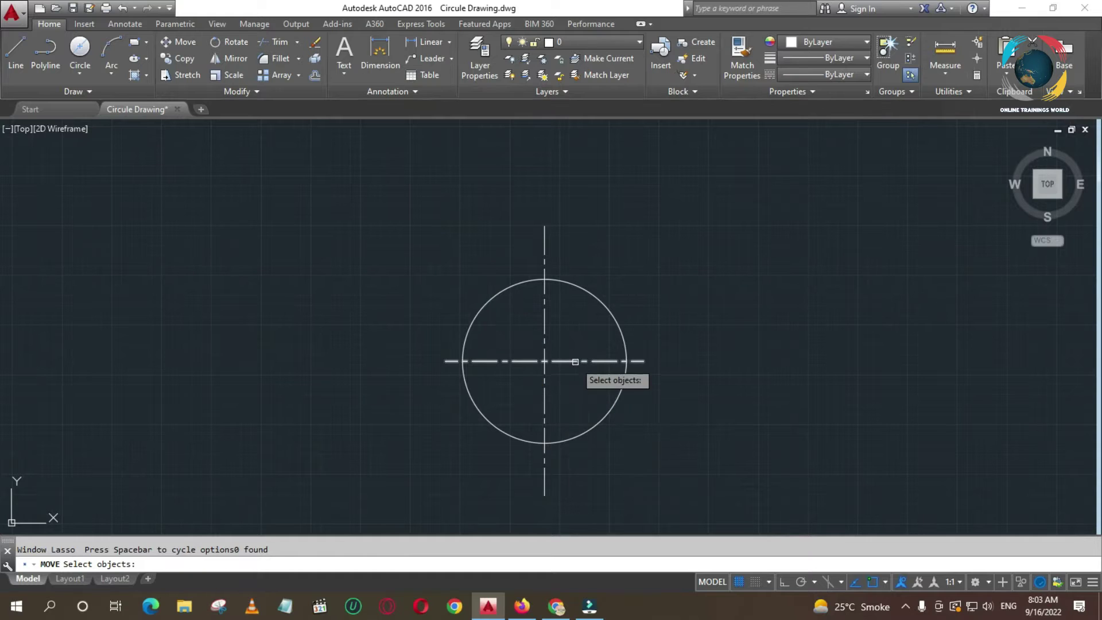
{"action": "left_click", "coordinate": [556, 361]}
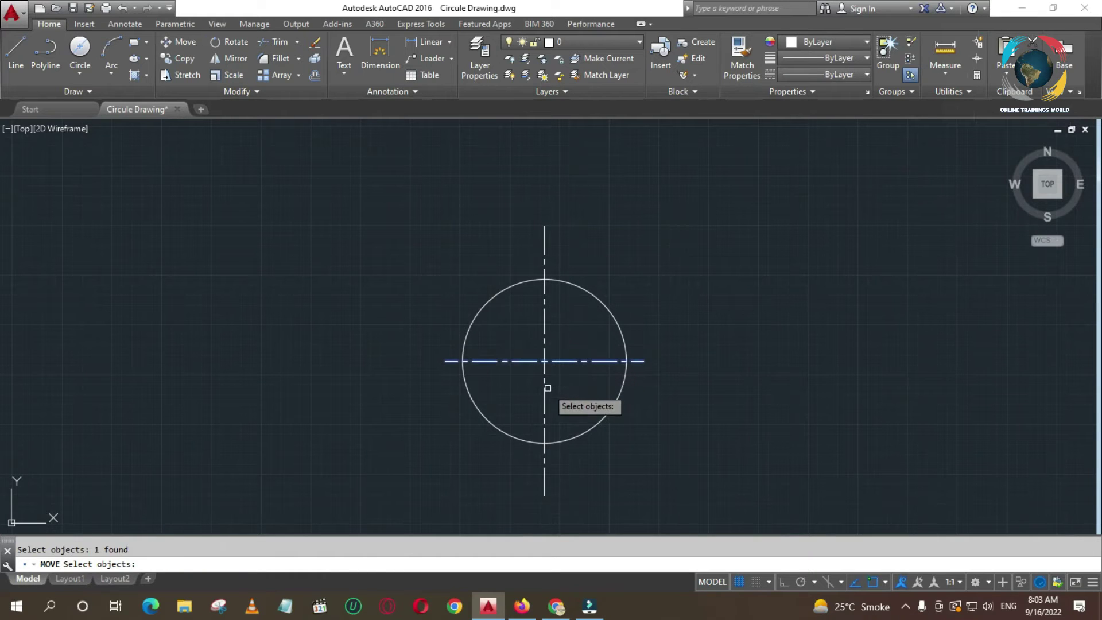
{"action": "left_click", "coordinate": [544, 386]}
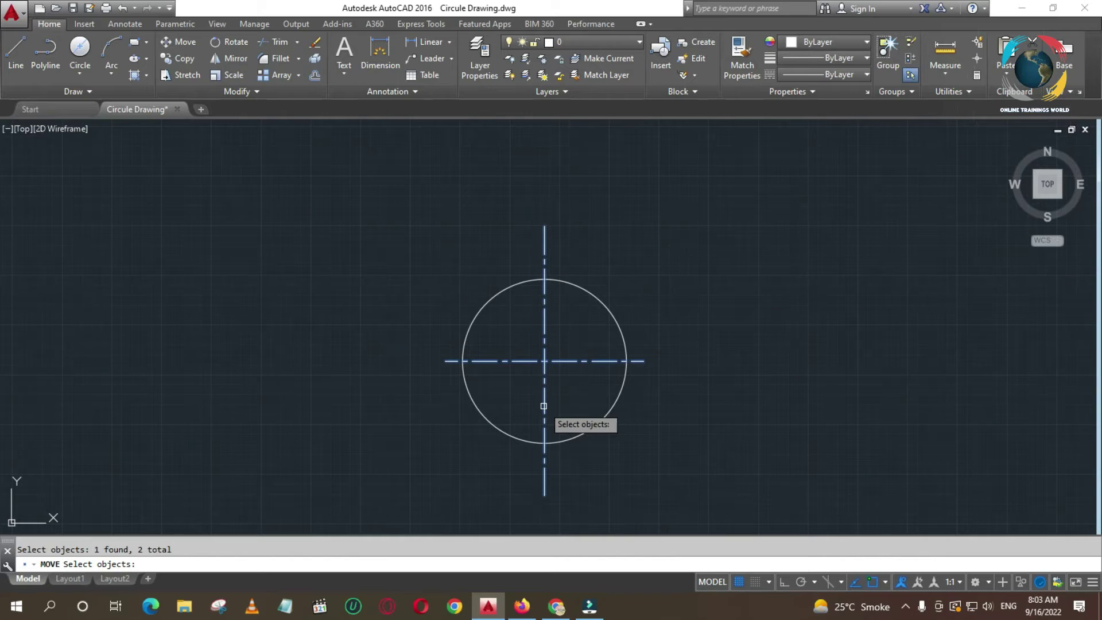
{"action": "key", "text": "Return"}
{"action": "left_click", "coordinate": [544, 361]}
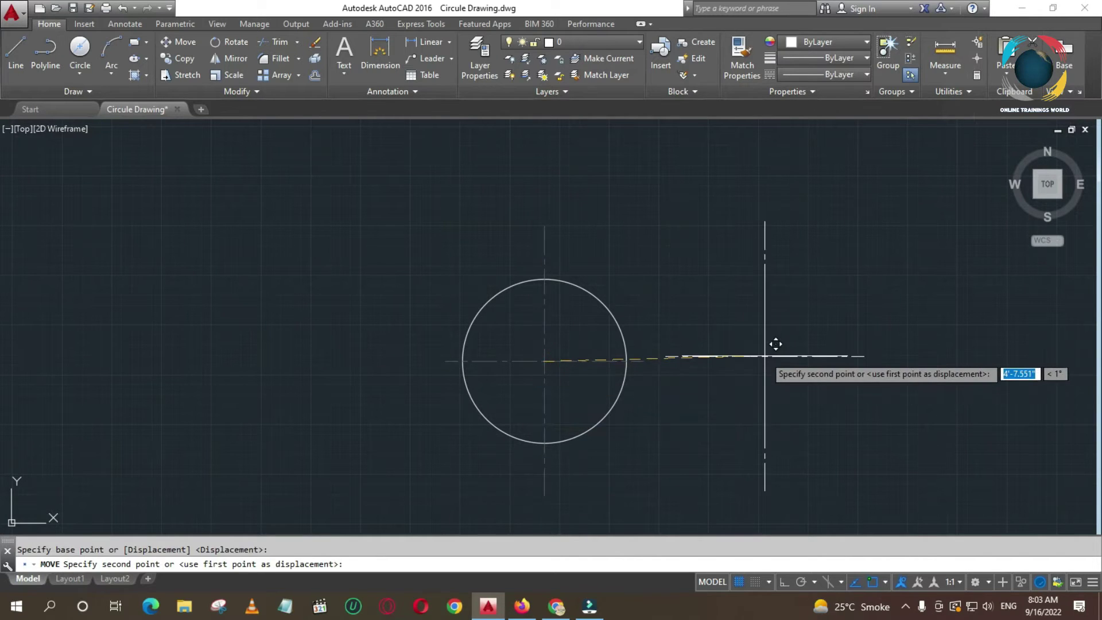
{"action": "left_click", "coordinate": [765, 355]}
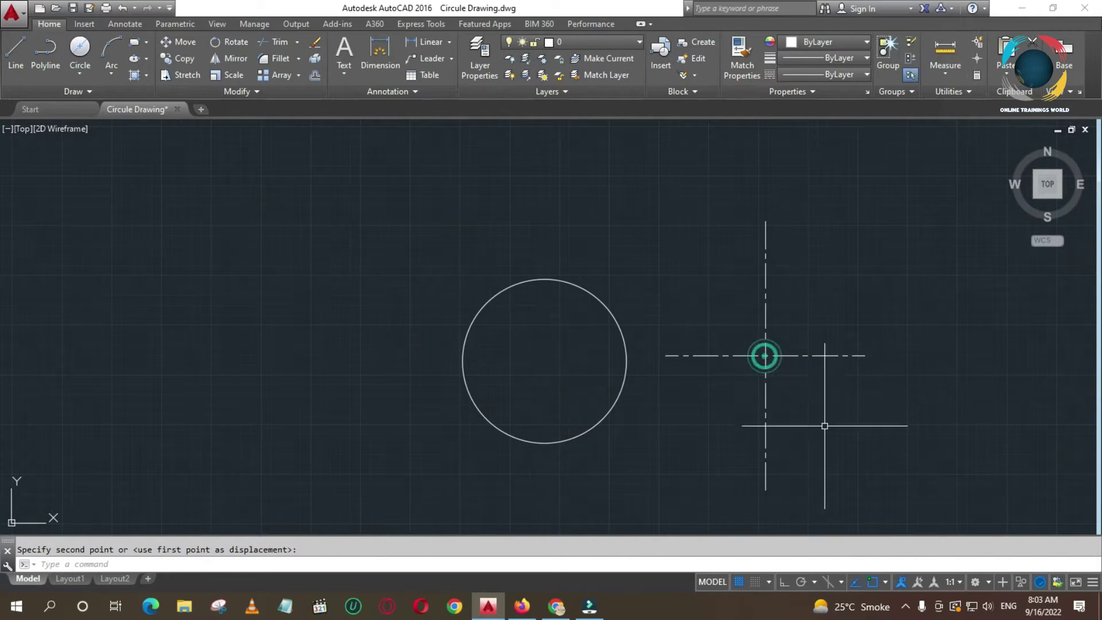
{"action": "left_click", "coordinate": [19, 46]}
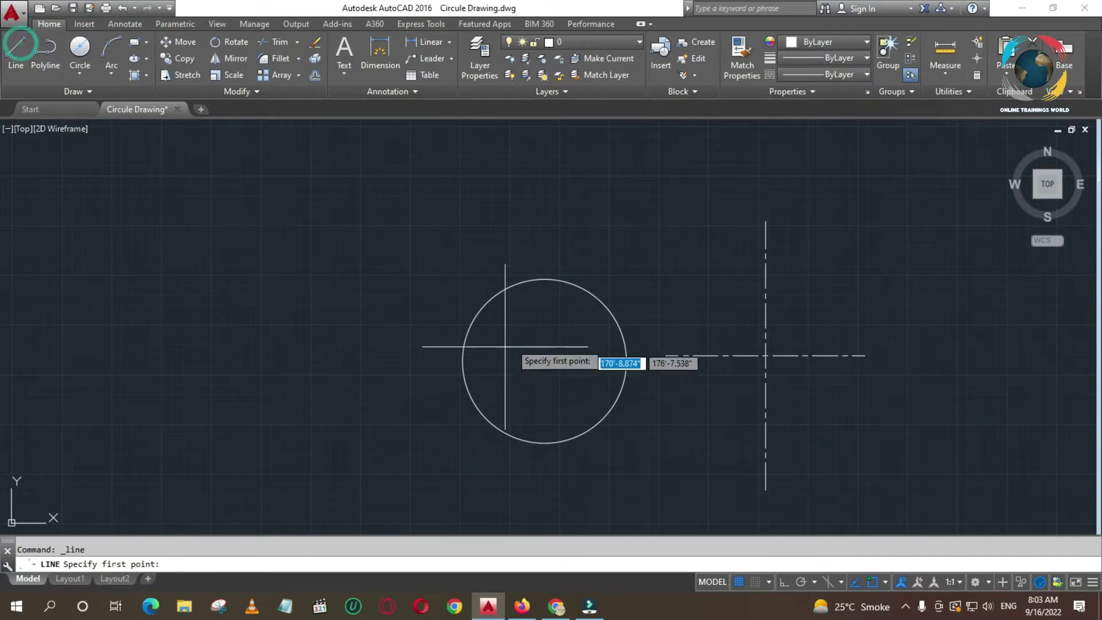
{"action": "left_click", "coordinate": [544, 361]}
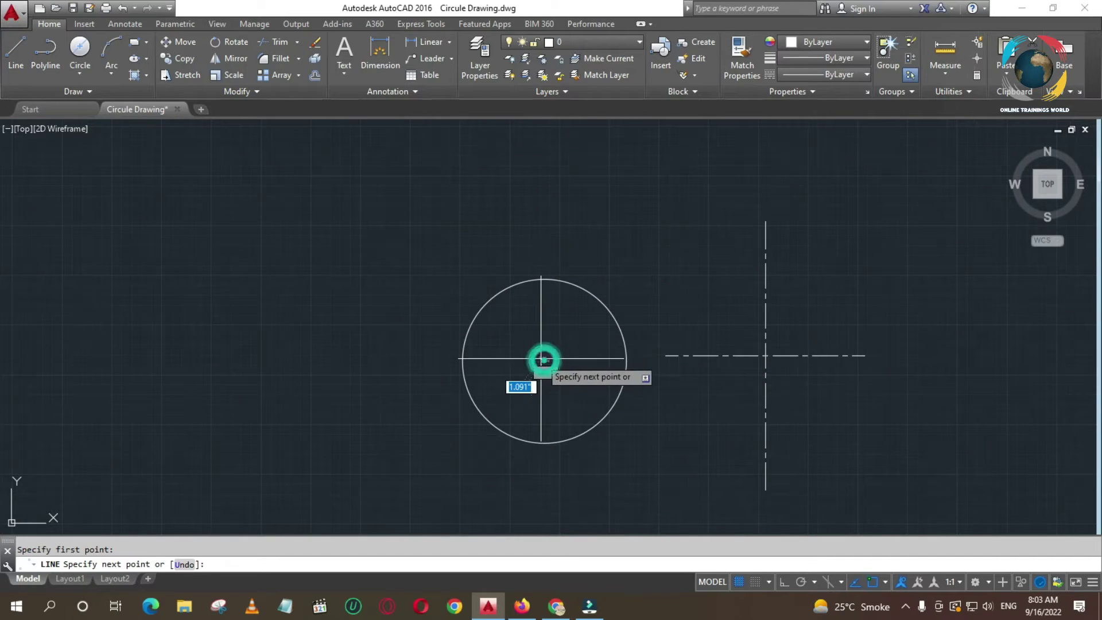
{"action": "key", "text": "Escape"}
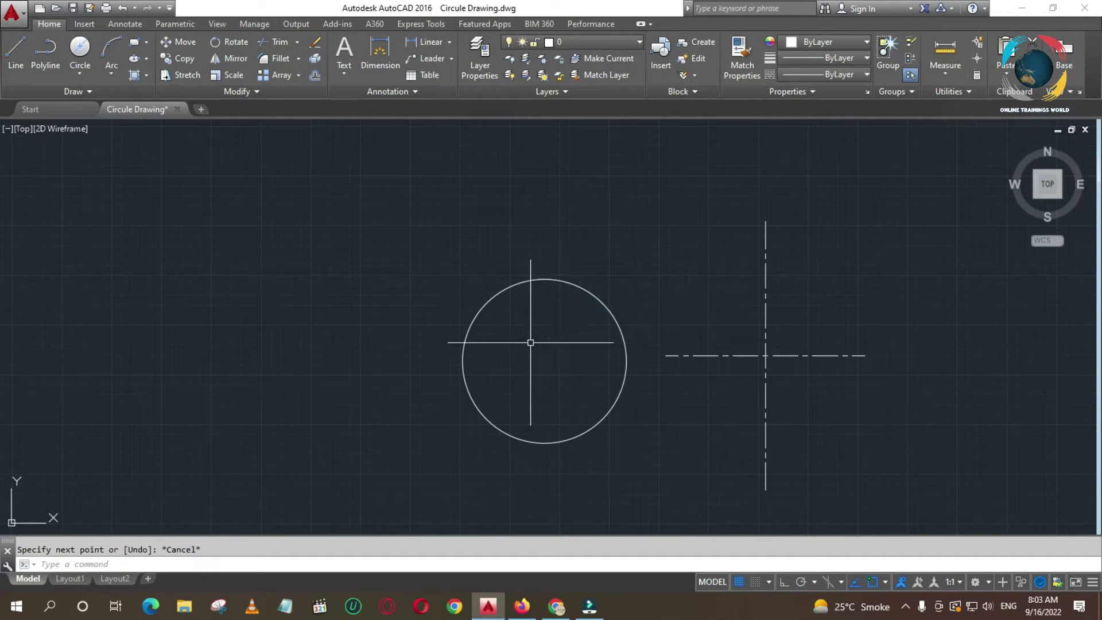
Step: With Ortho on, draw a vertical line through the circle's centre extending past both edges, and delete the extra horizontal segment at its lower end
{"action": "key", "text": "Return"}
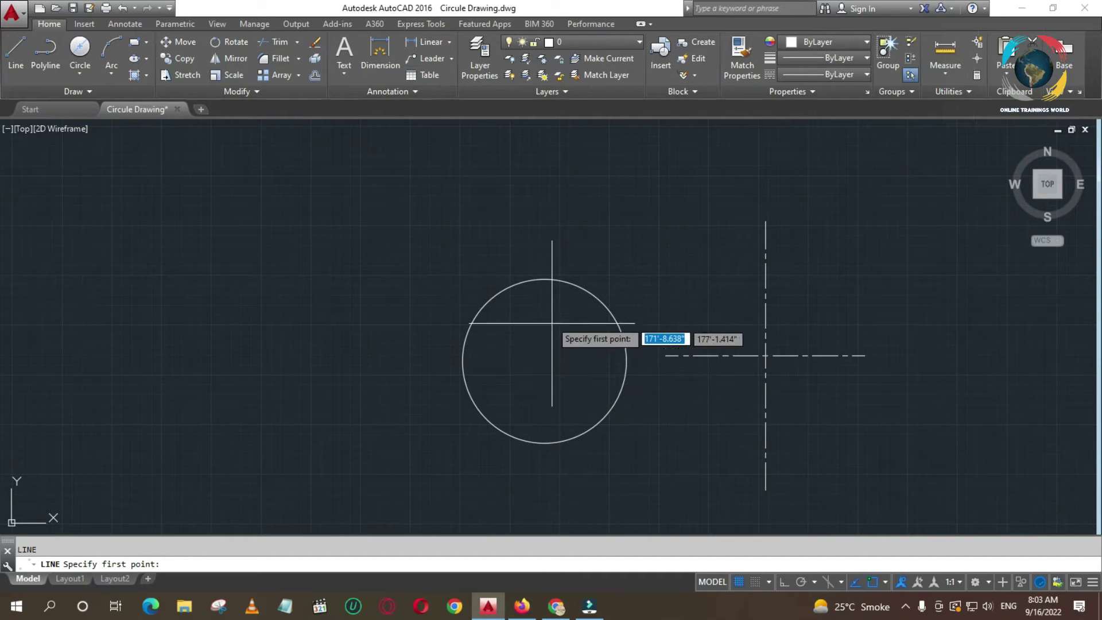
{"action": "left_click", "coordinate": [545, 255]}
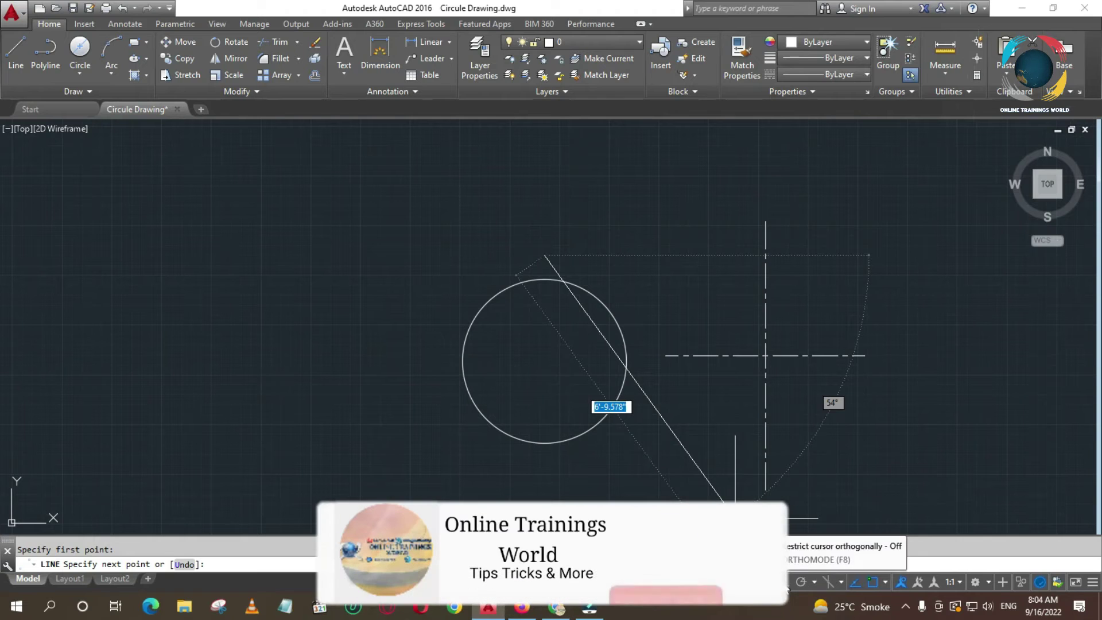
{"action": "left_click", "coordinate": [785, 582]}
{"action": "left_click", "coordinate": [549, 476]}
{"action": "left_click", "coordinate": [613, 477]}
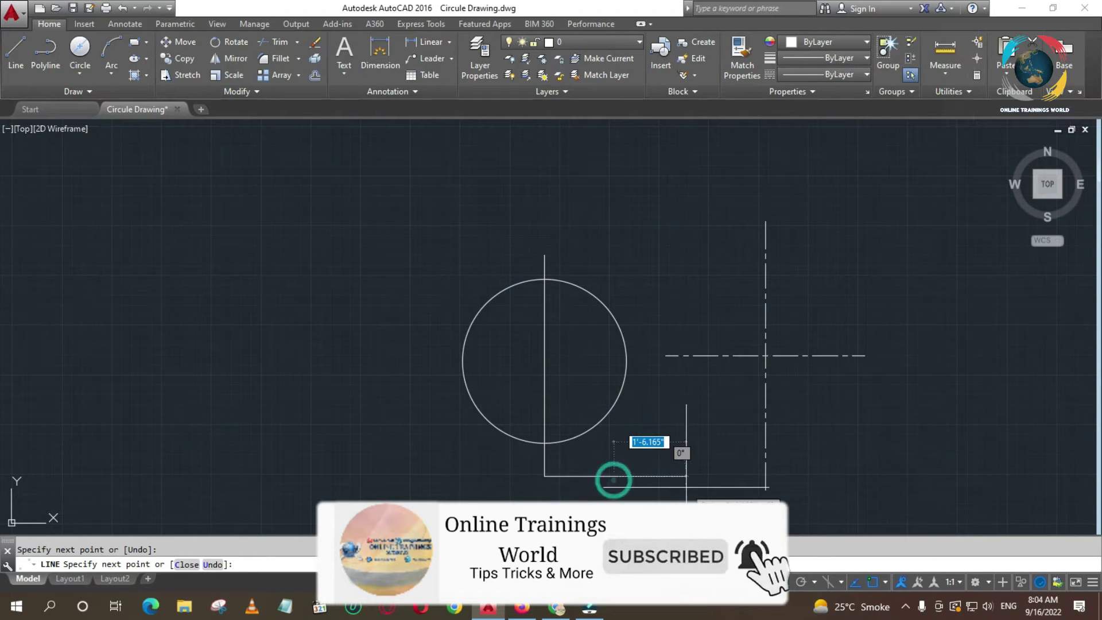
{"action": "key", "text": "Escape"}
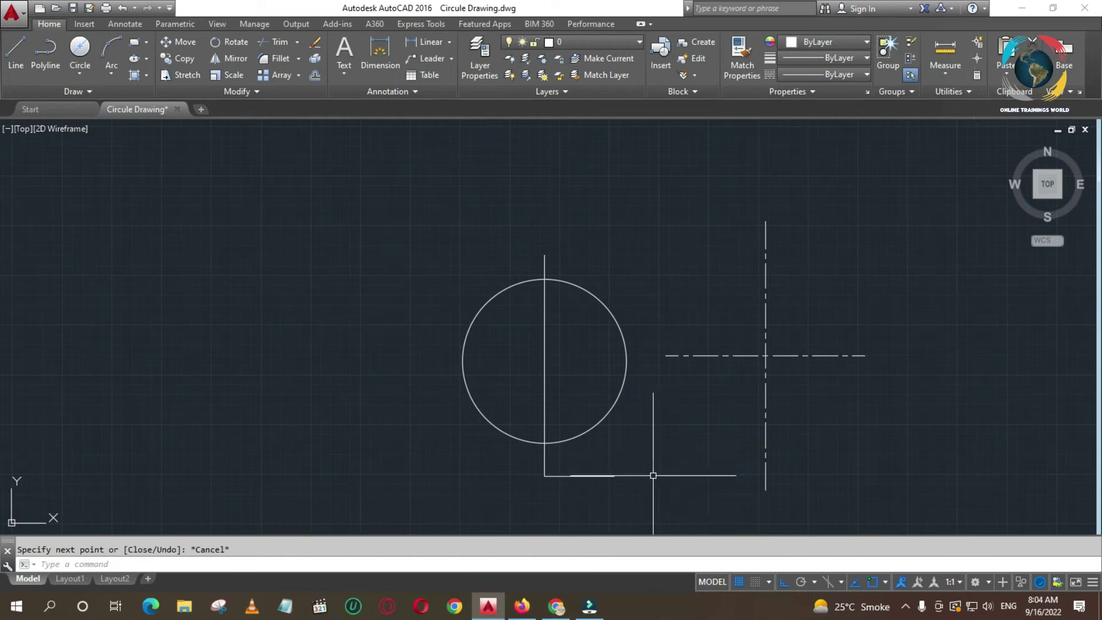
{"action": "left_click", "coordinate": [592, 476]}
{"action": "key", "text": "Delete"}
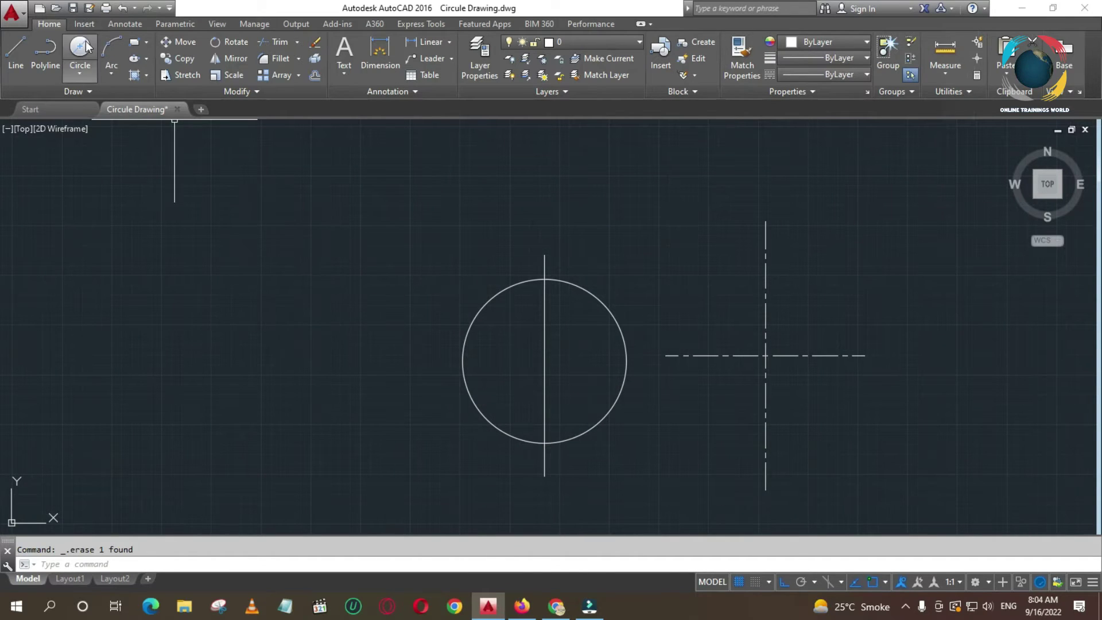
Step: Draw three connected lines: horizontally above the circle, down inside its right half, and back horizontally past its left edge
{"action": "left_click", "coordinate": [469, 270]}
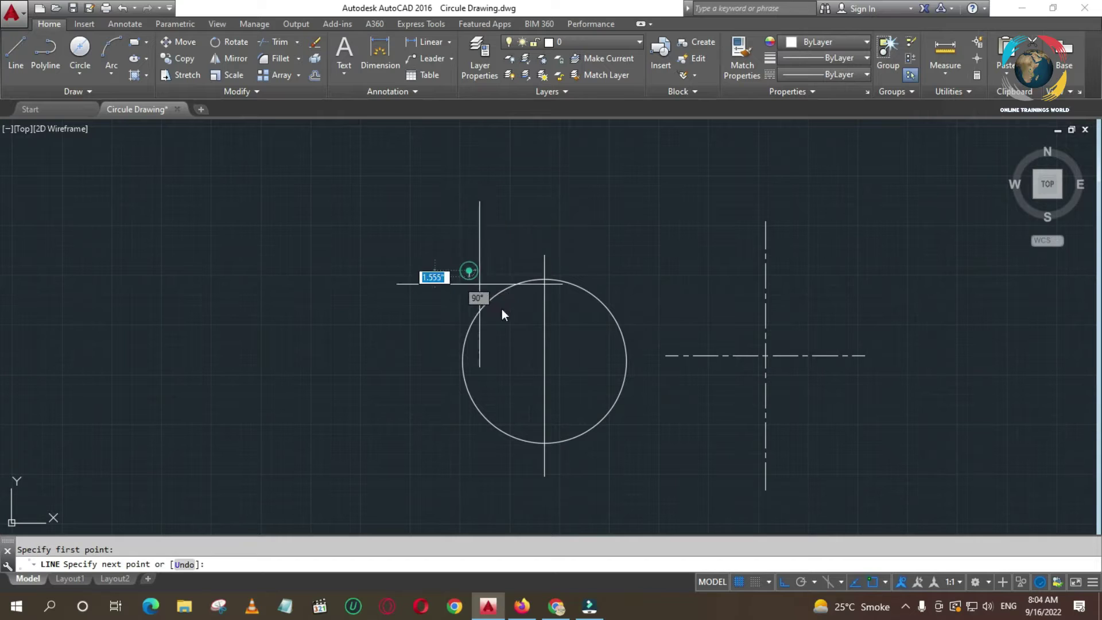
{"action": "left_click", "coordinate": [581, 270]}
{"action": "left_click", "coordinate": [581, 355]}
{"action": "left_click", "coordinate": [405, 355]}
{"action": "key", "text": "Escape"}
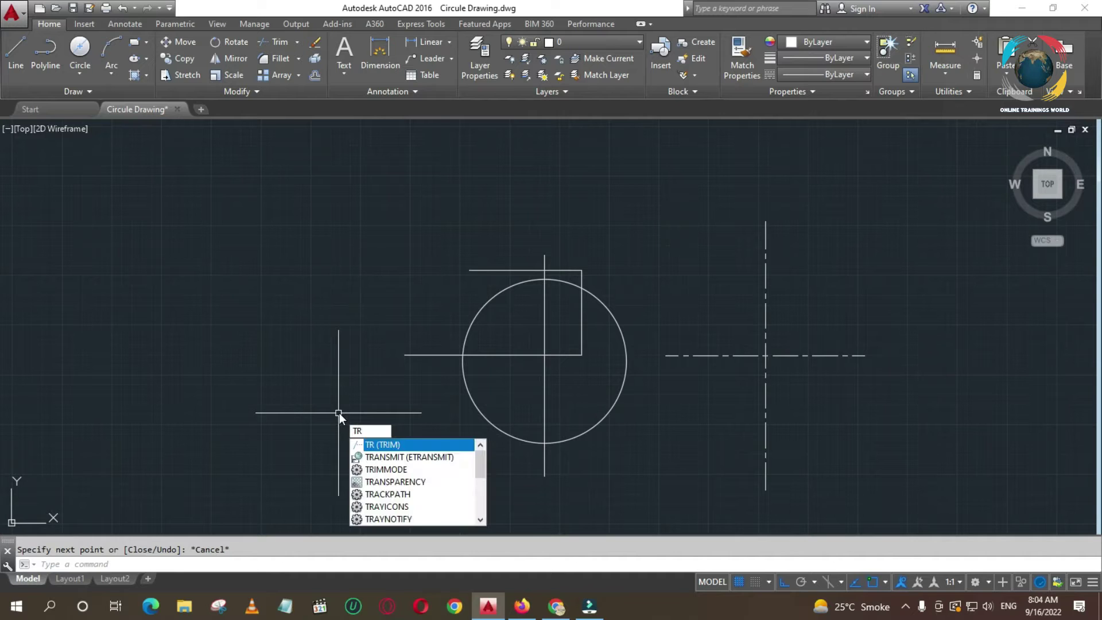
{"action": "key", "text": "Return"}
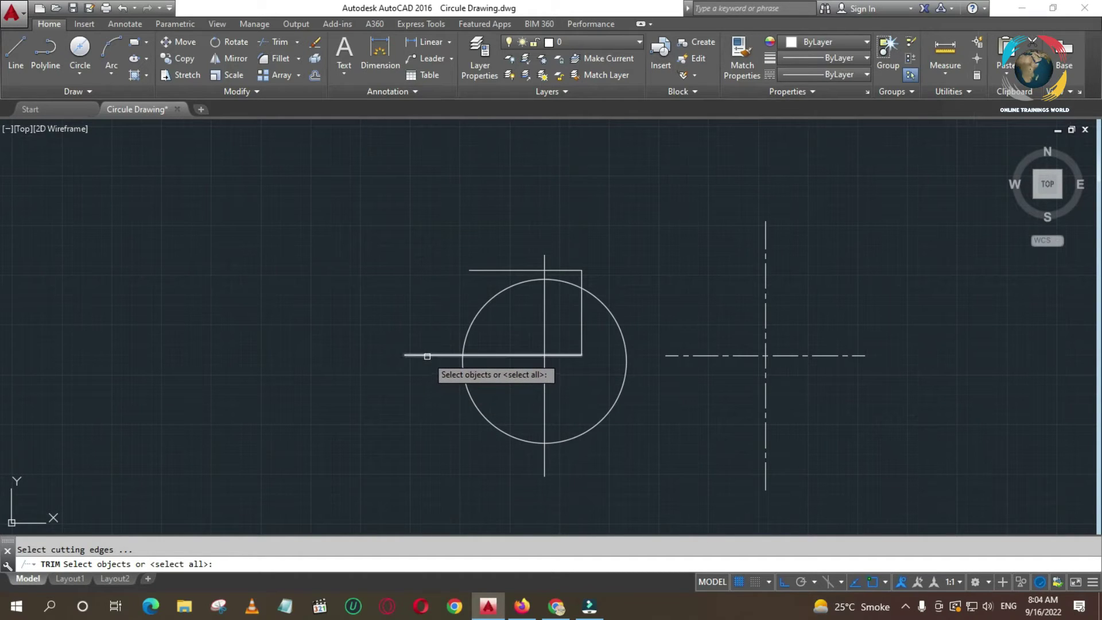
{"action": "key", "text": "Escape"}
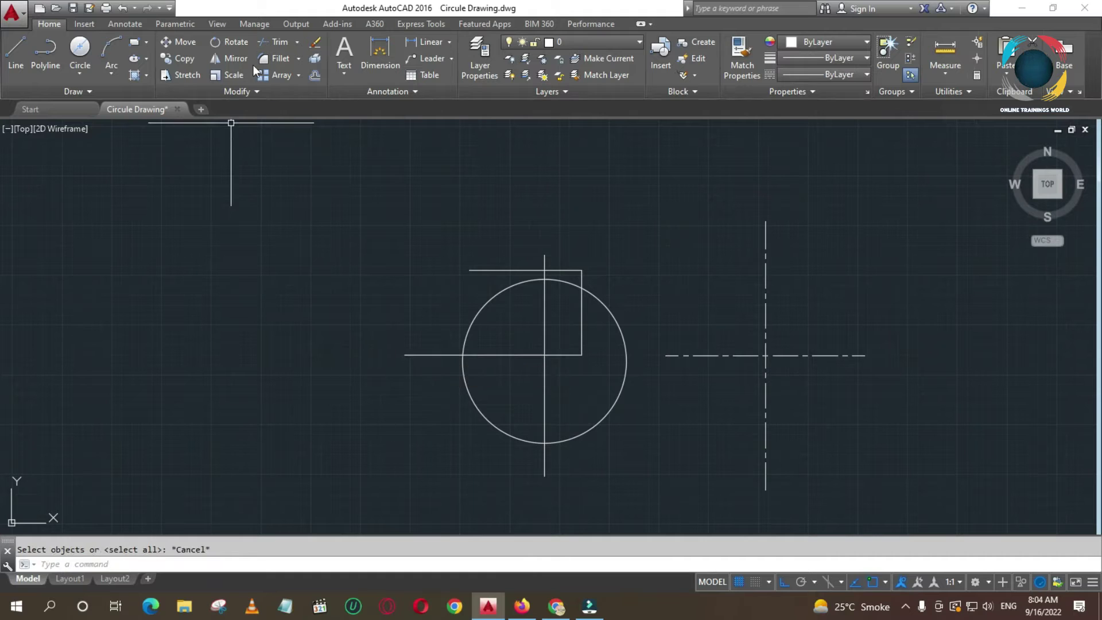
{"action": "left_click", "coordinate": [281, 41]}
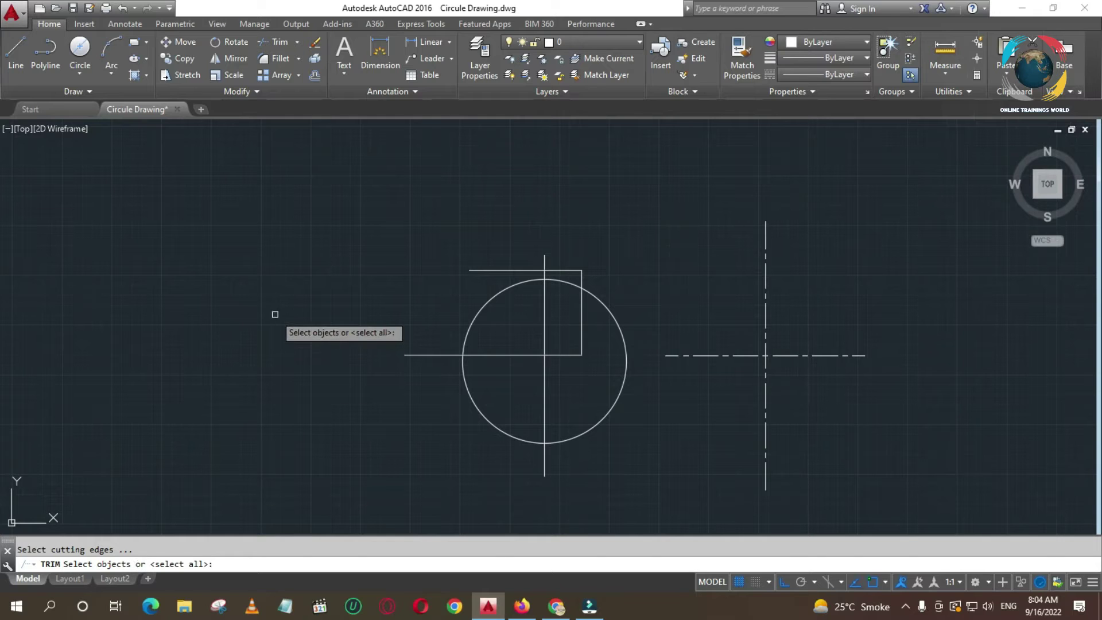
{"action": "left_click", "coordinate": [430, 355]}
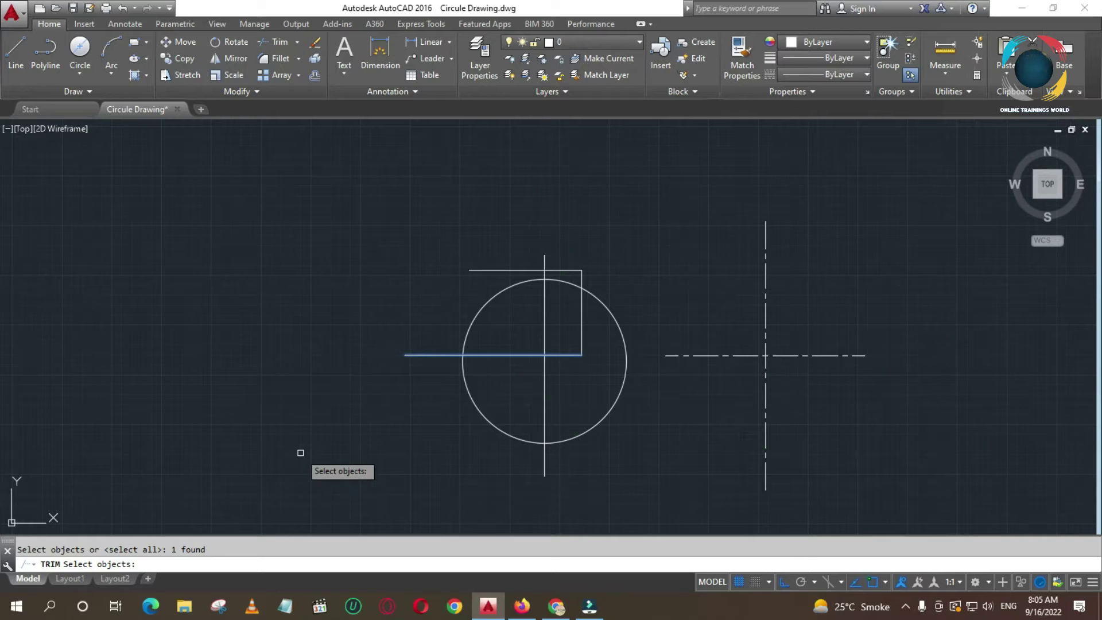
{"action": "left_click", "coordinate": [418, 355]}
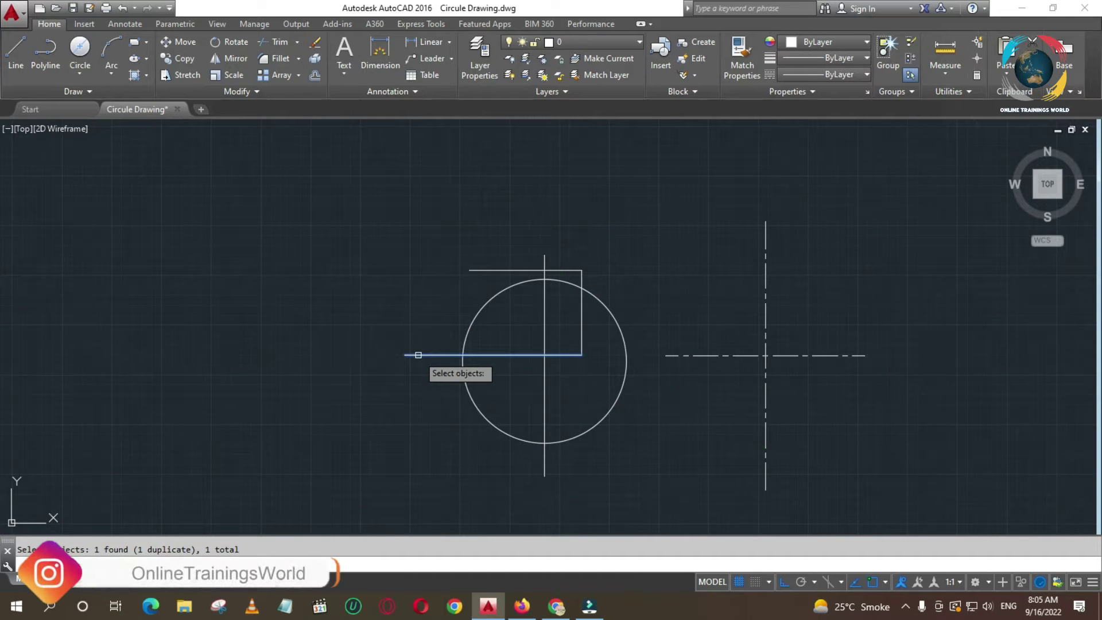
{"action": "key", "text": "Return"}
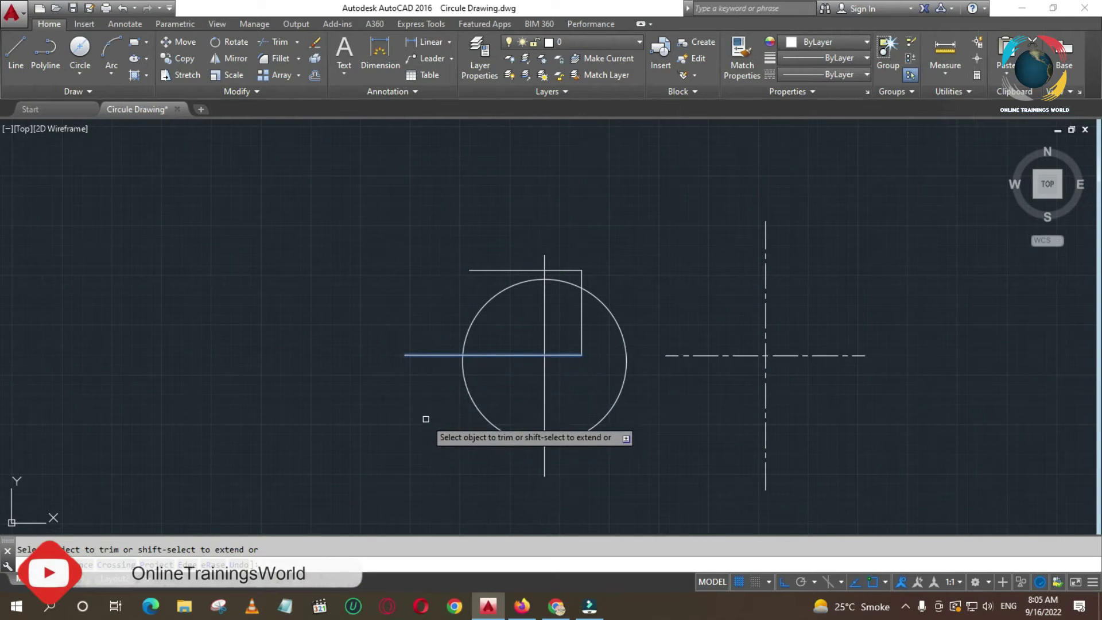
{"action": "key", "text": "Escape"}
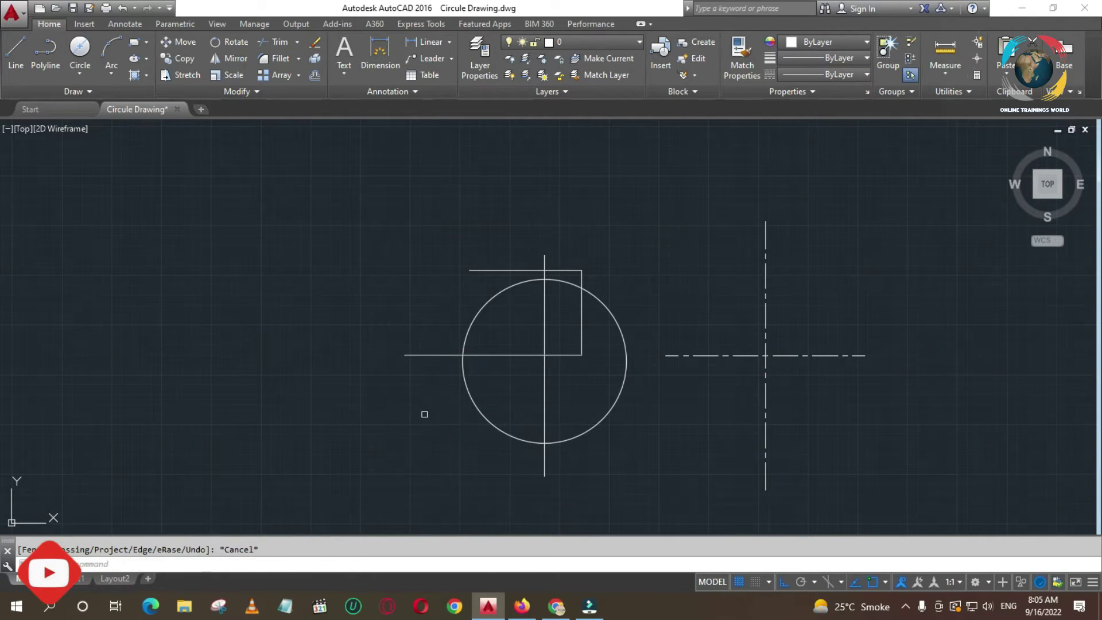
Step: Trim off the part of the lower horizontal line that sticks out left of the circle, using all objects as cutting edges
{"action": "key", "text": "Return"}
{"action": "key", "text": "Return"}
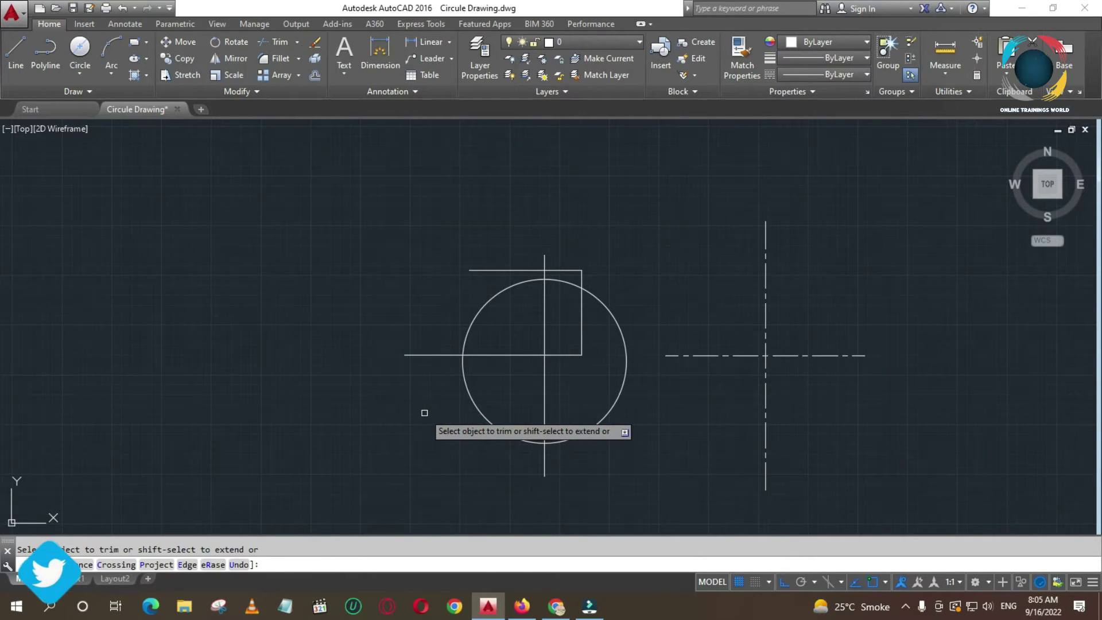
{"action": "left_click", "coordinate": [437, 353]}
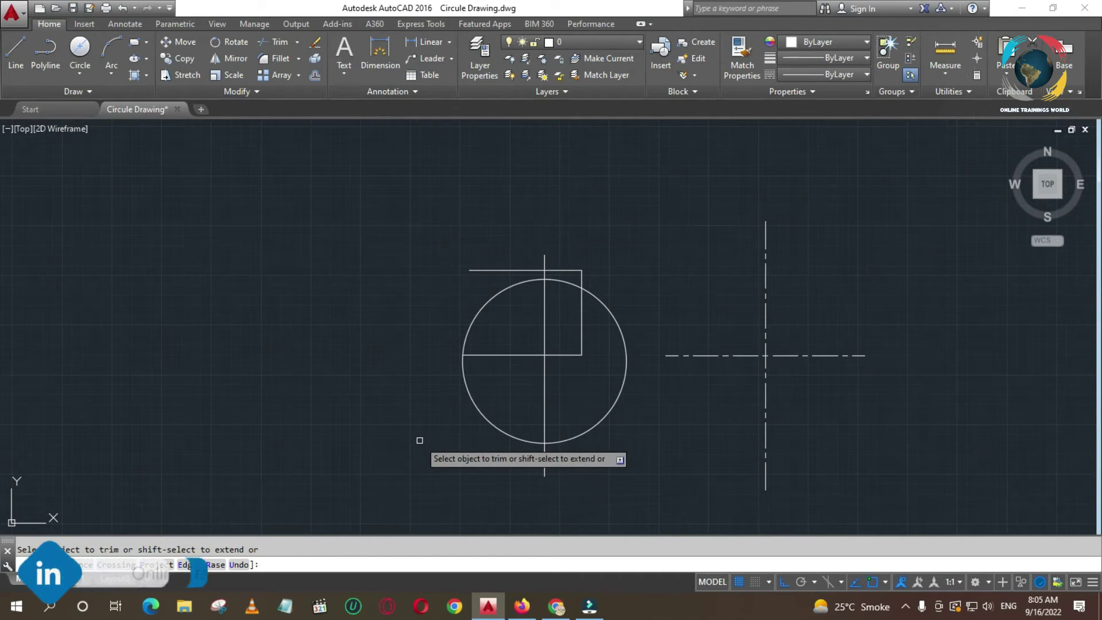
{"action": "key", "text": "Escape"}
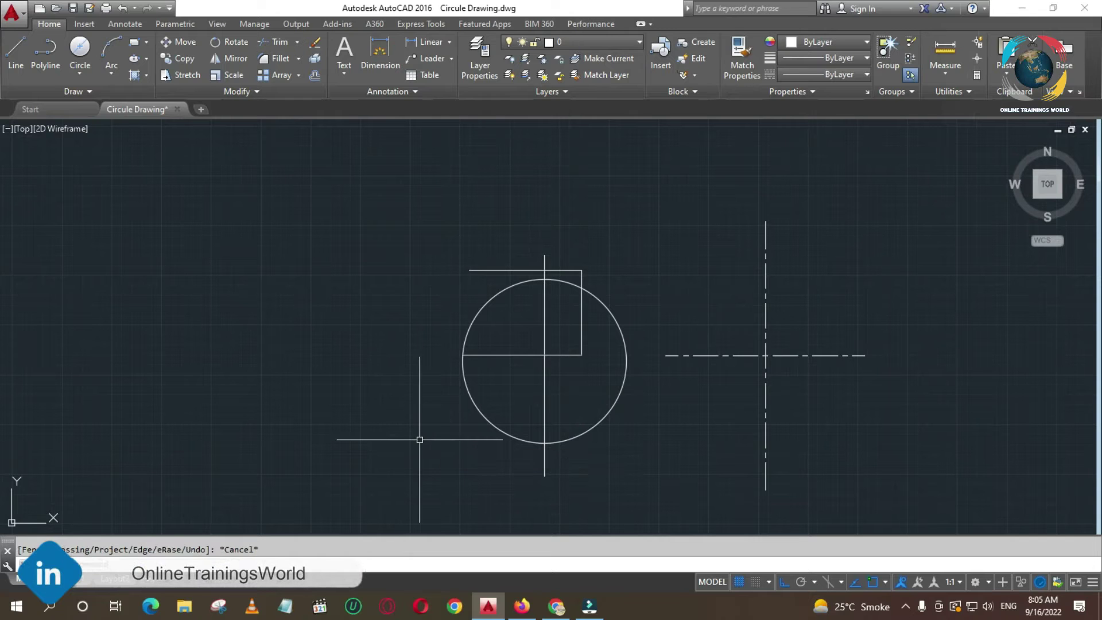
Step: Trim off the part of the upper horizontal line left of the vertical line, using all objects as cutting edges
{"action": "type", "text": "tr"}
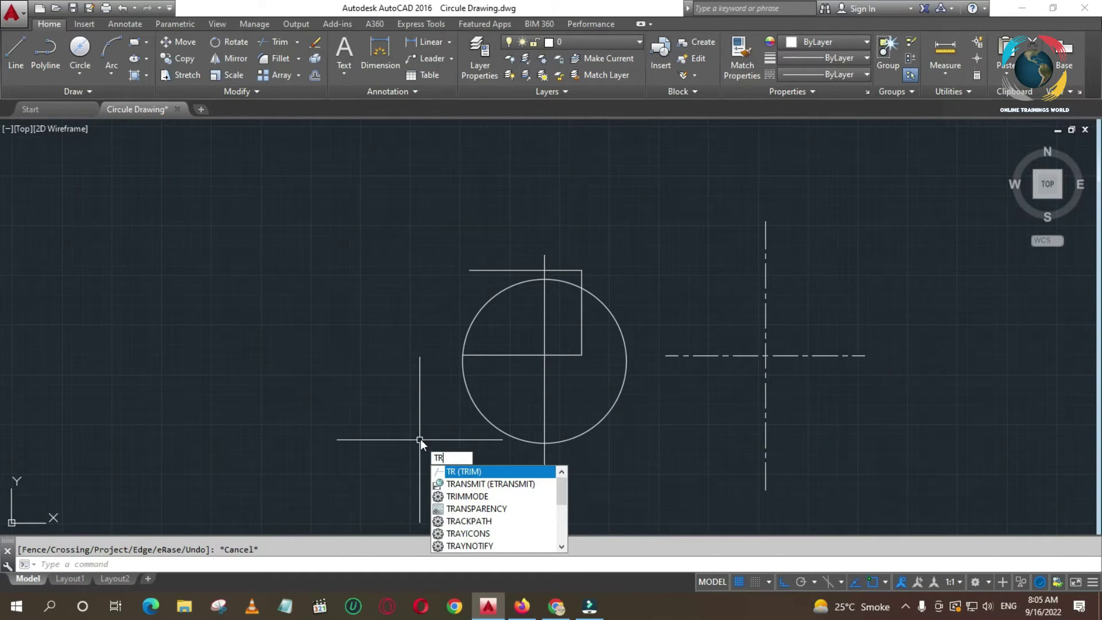
{"action": "key", "text": "Return"}
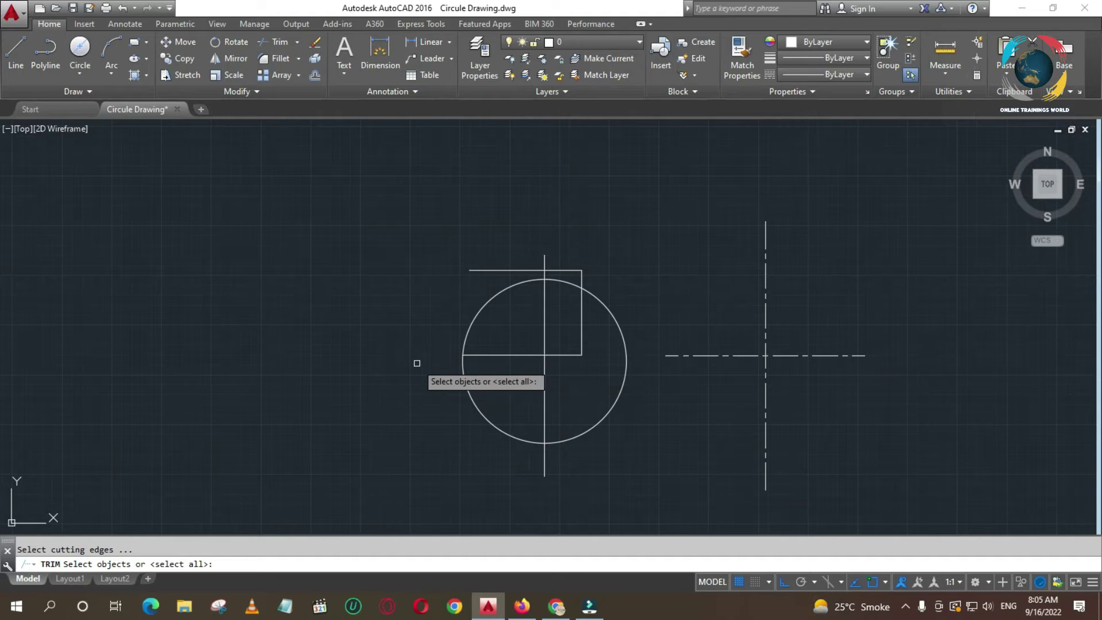
{"action": "key", "text": "Return"}
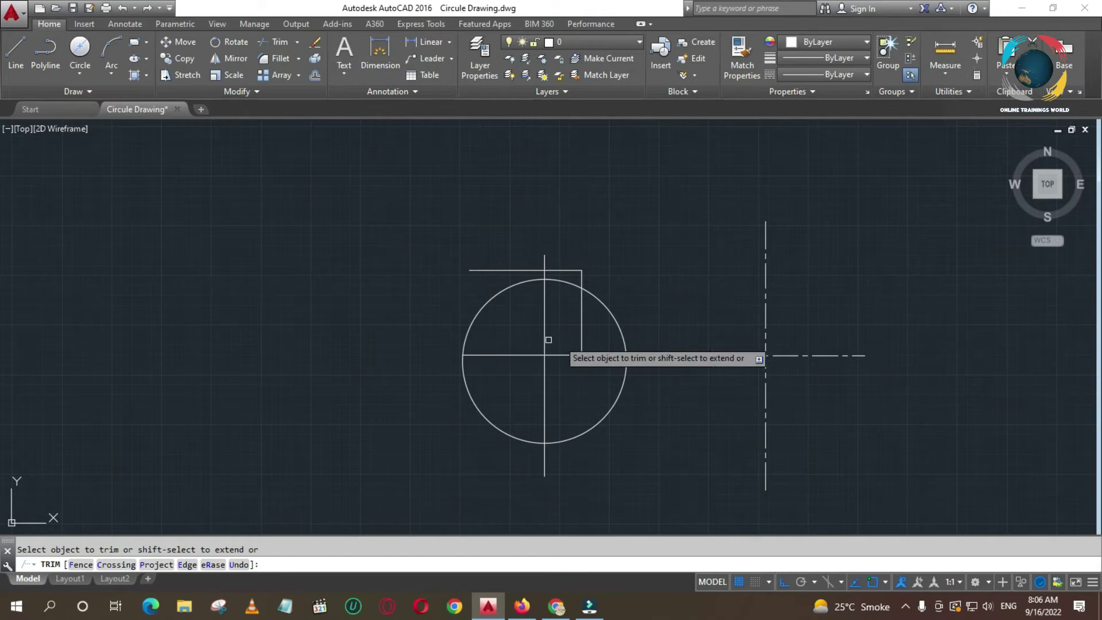
{"action": "left_click", "coordinate": [517, 269]}
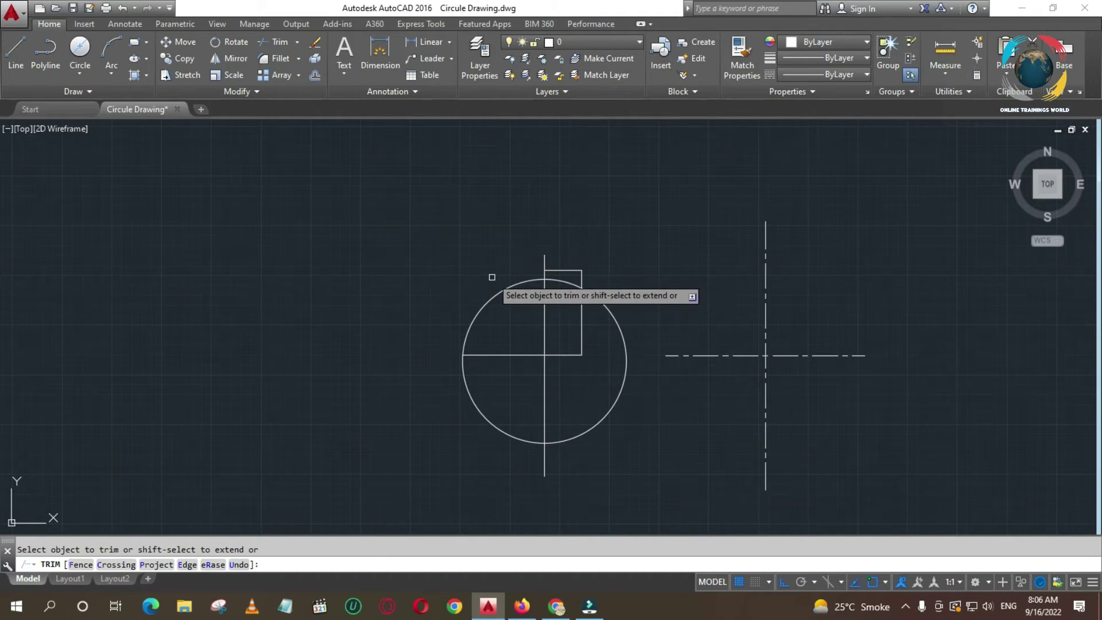
{"action": "key", "text": "Escape"}
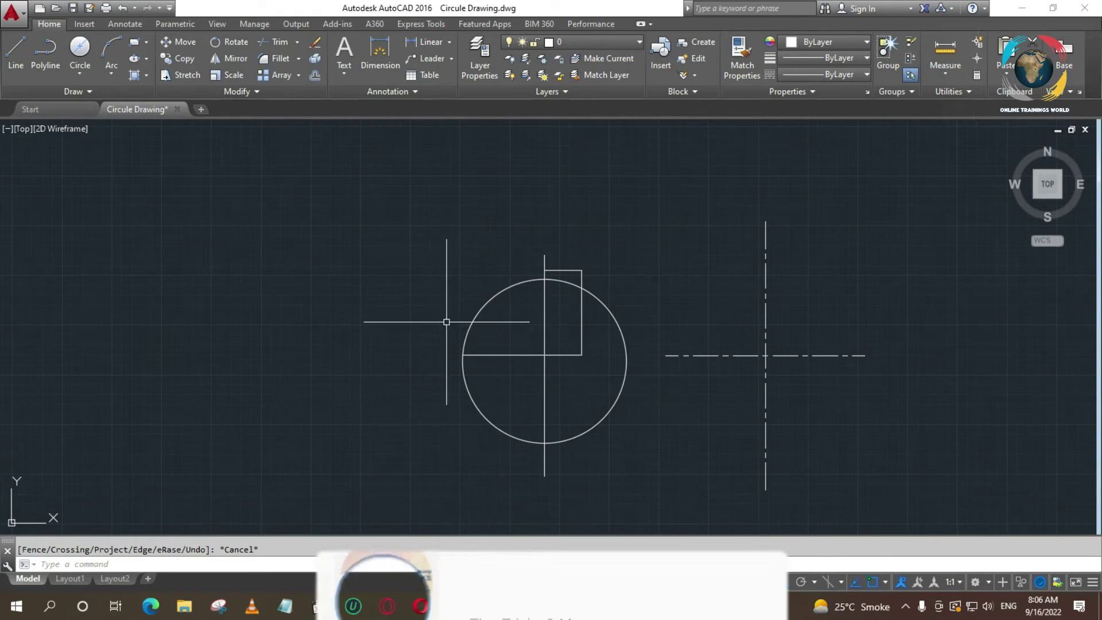
Step: Trim away the part of the short vertical line inside the circle's right half, using all objects as cutting edges
{"action": "type", "text": "tr"}
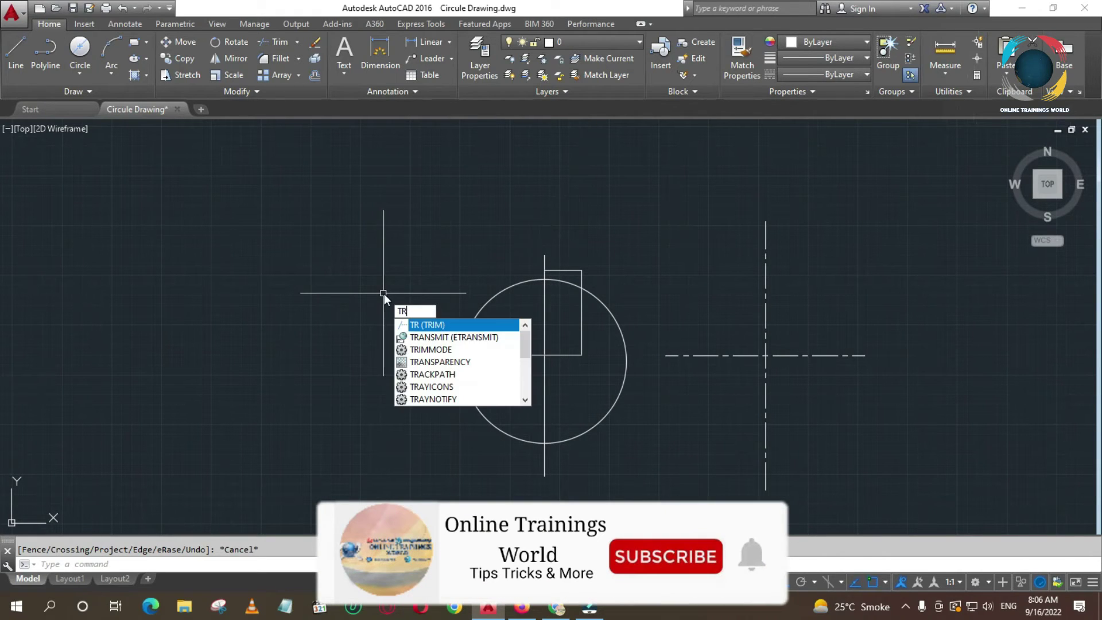
{"action": "key", "text": "Return"}
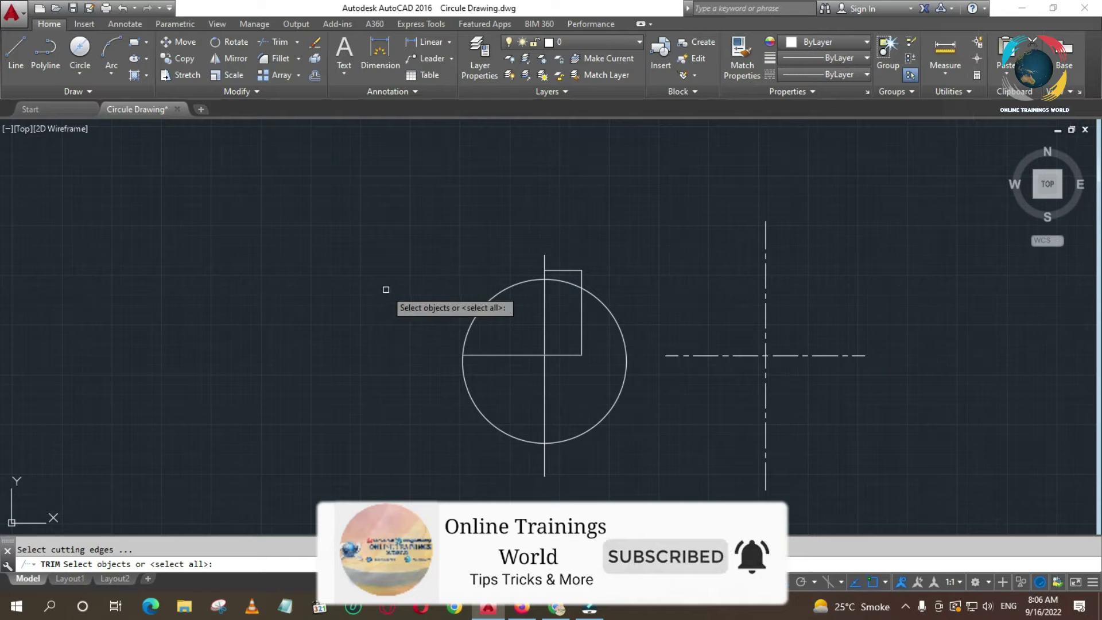
{"action": "key", "text": "Return"}
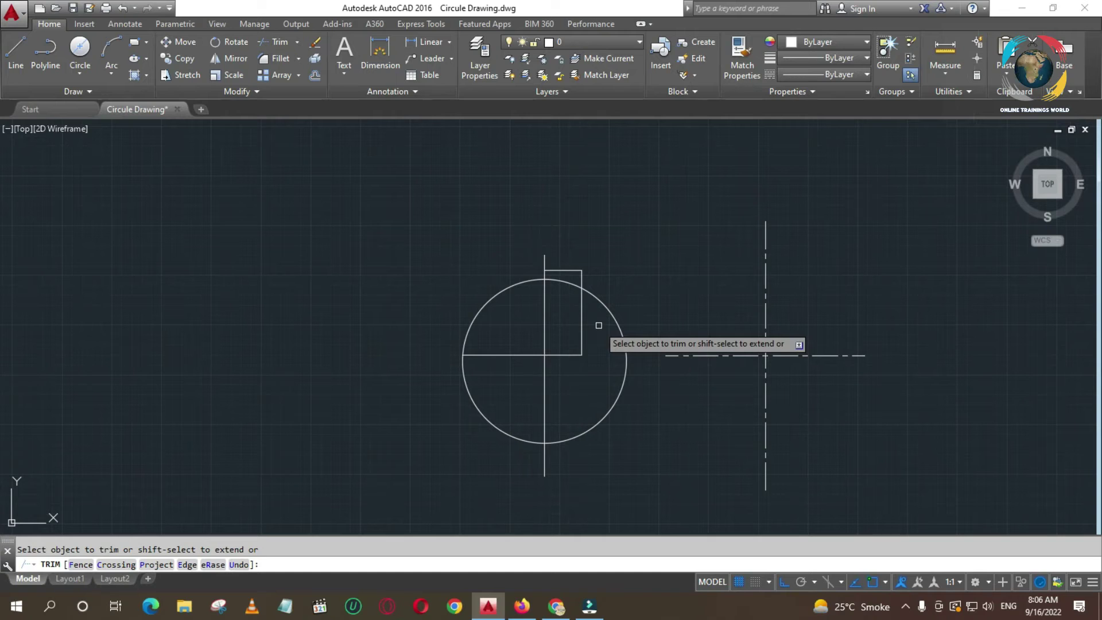
{"action": "left_click", "coordinate": [580, 327]}
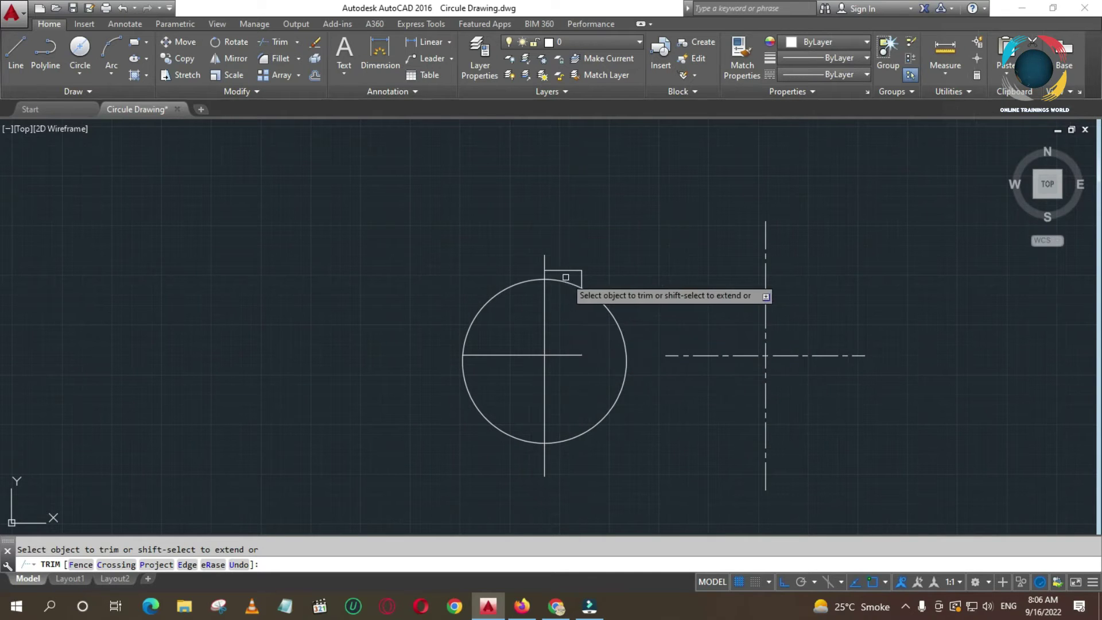
{"action": "key", "text": "Escape"}
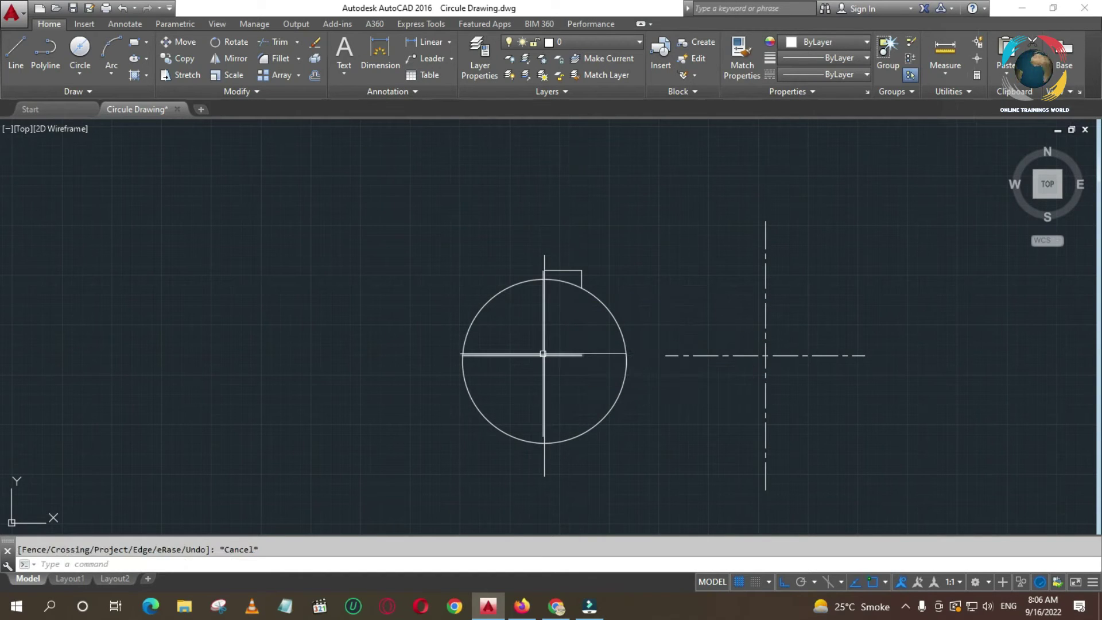
Step: Delete all remaining straight line pieces across and above the circle, keeping only the circle and the dash-dot centre lines
{"action": "key", "text": "Return"}
{"action": "key", "text": "Escape"}
{"action": "left_click", "coordinate": [573, 317]}
{"action": "left_click", "coordinate": [534, 390]}
{"action": "key", "text": "Delete"}
{"action": "left_click", "coordinate": [564, 270]}
{"action": "key", "text": "Delete"}
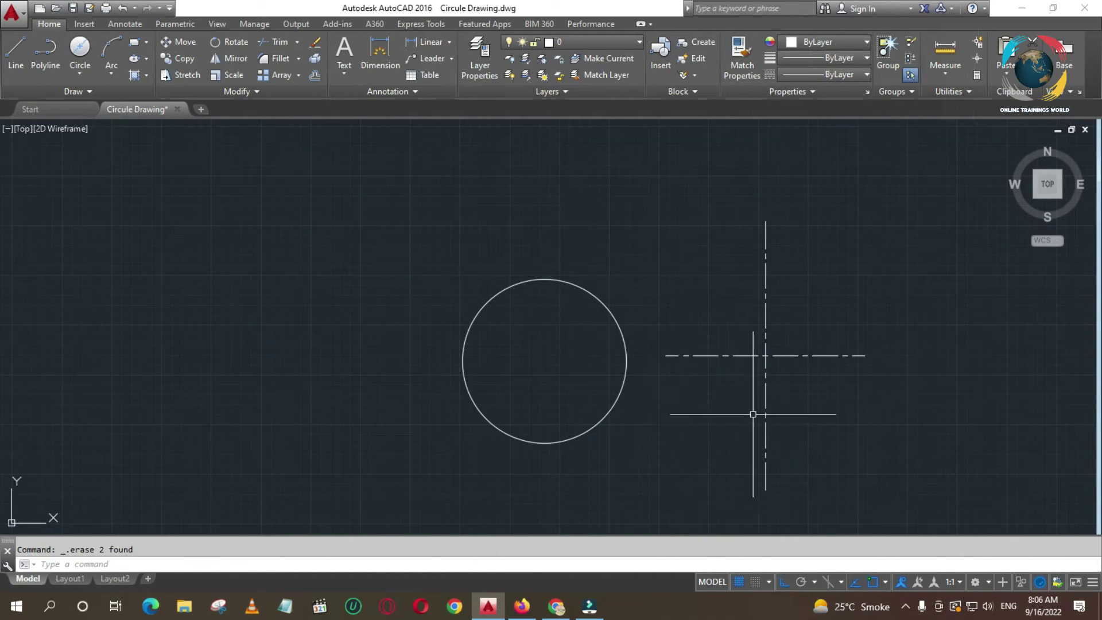
Step: Move the two dash-dot centre lines by their intersection onto the circle's centre, and save the drawing
{"action": "type", "text": "m"}
{"action": "key", "text": "Return"}
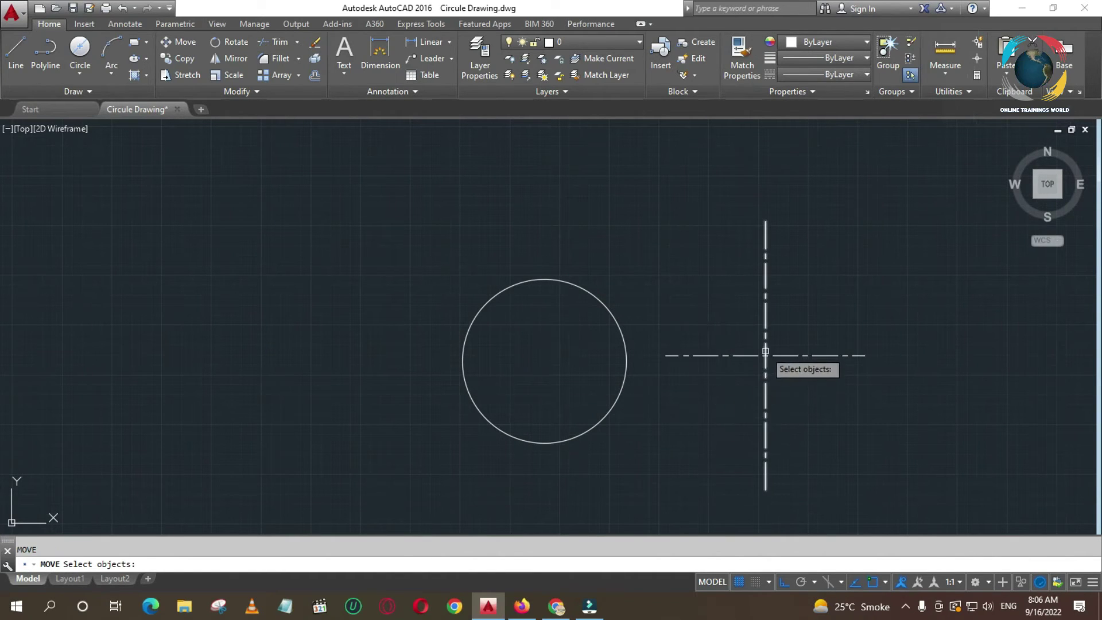
{"action": "left_click", "coordinate": [732, 325]}
{"action": "left_click", "coordinate": [824, 380]}
{"action": "key", "text": "Return"}
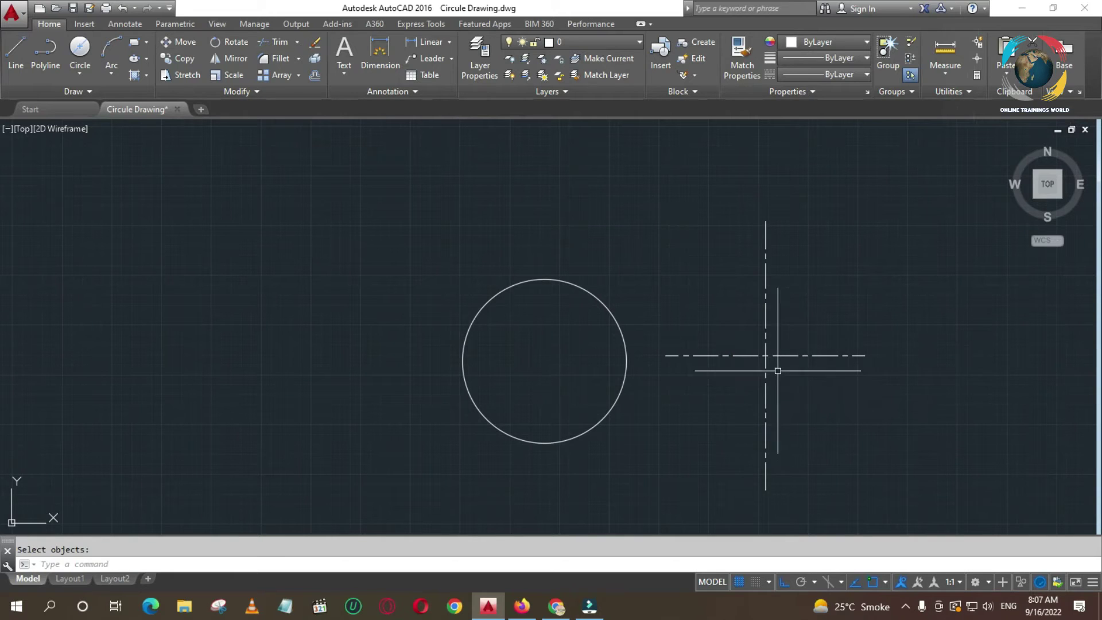
{"action": "left_click", "coordinate": [766, 355]}
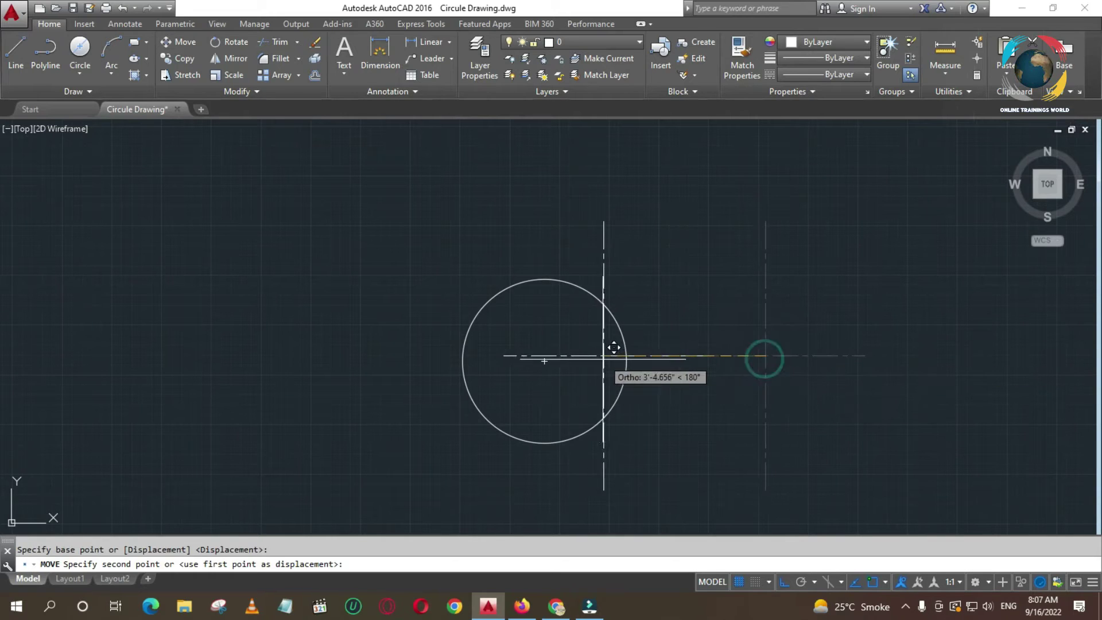
{"action": "left_click", "coordinate": [547, 358]}
{"action": "key", "text": "Escape"}
{"action": "key", "text": "ctrl+s"}
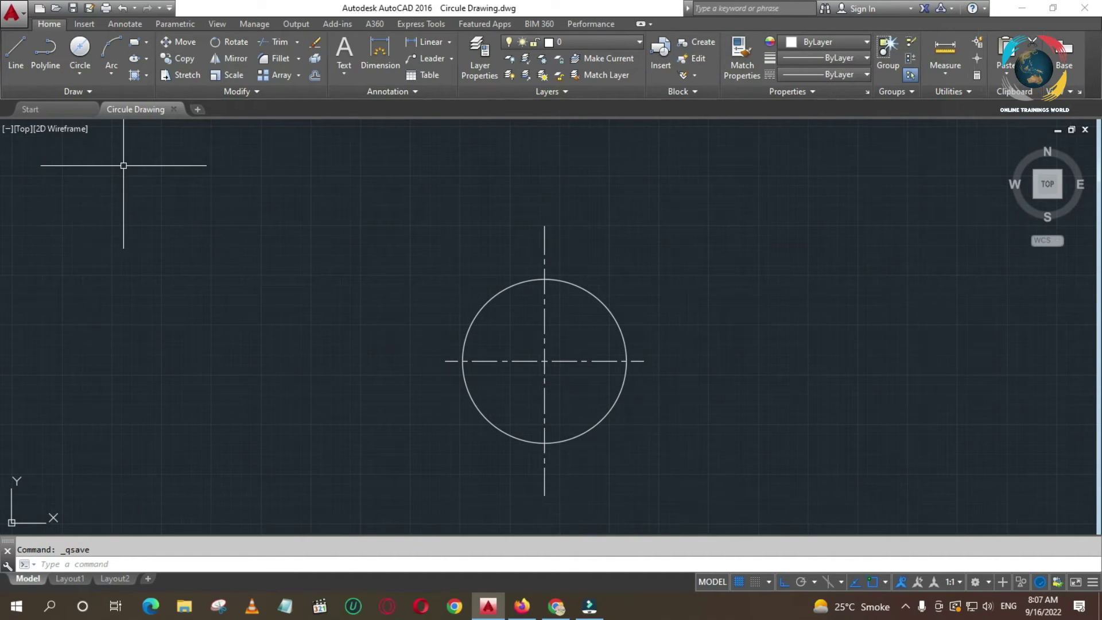
Step: Look through the Arc drawing methods and bring the rectangle with the attached rounded lug into view
{"action": "left_click", "coordinate": [111, 76]}
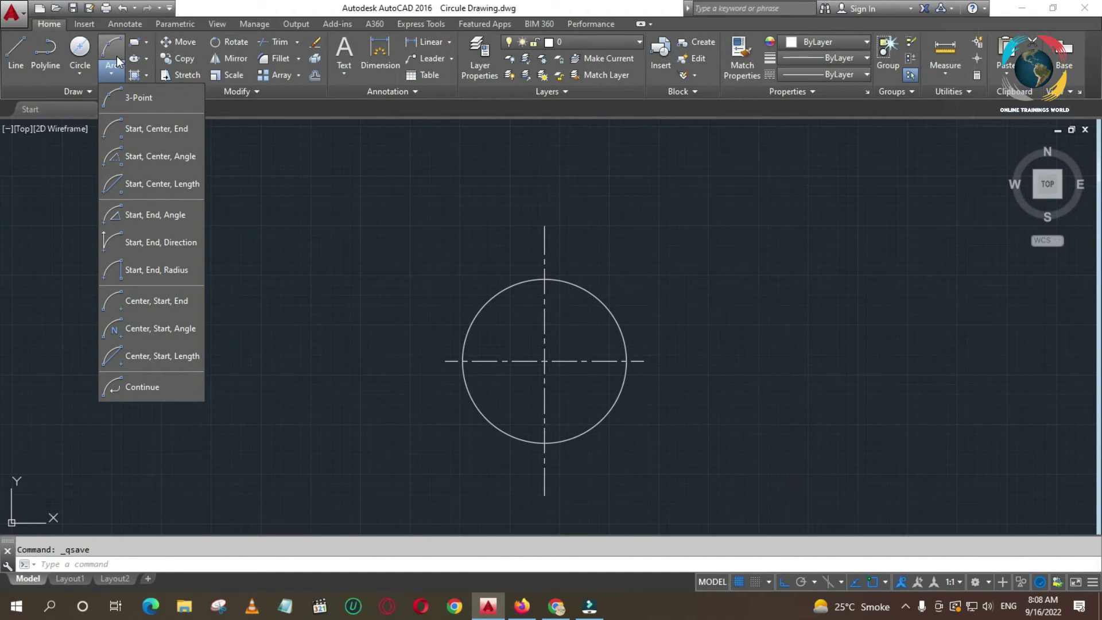
{"action": "key", "text": "alt"}
{"action": "key", "text": "p"}
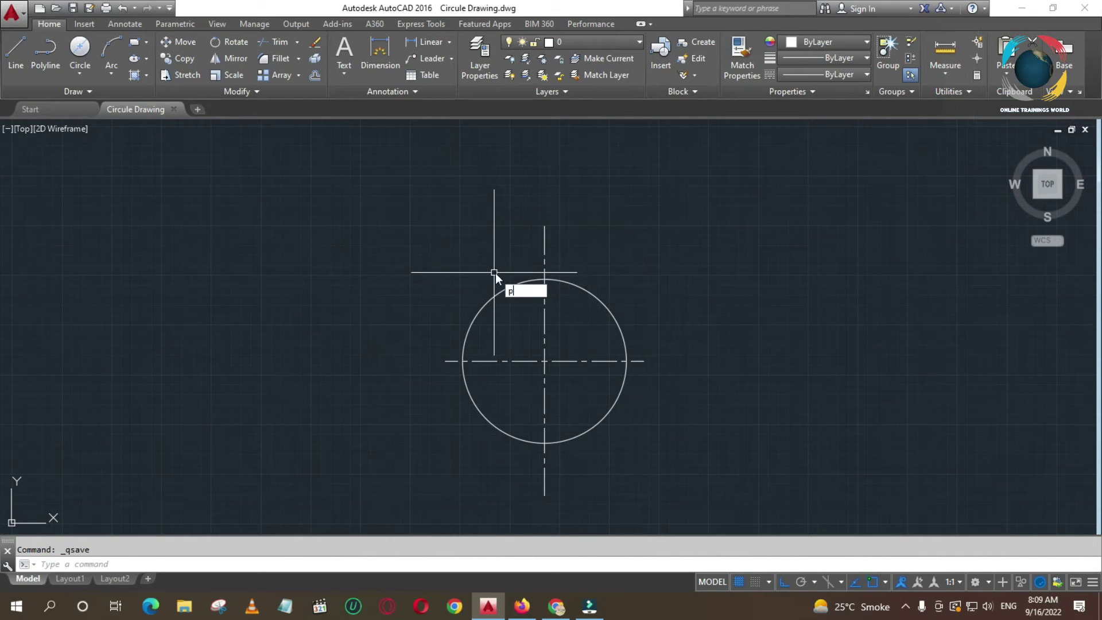
{"action": "key", "text": "Return"}
{"action": "mouse_move", "coordinate": [505, 378]}
{"action": "left_mouse_down"}
{"action": "mouse_move", "coordinate": [522, 320]}
{"action": "mouse_move", "coordinate": [552, 317]}
{"action": "left_mouse_up"}
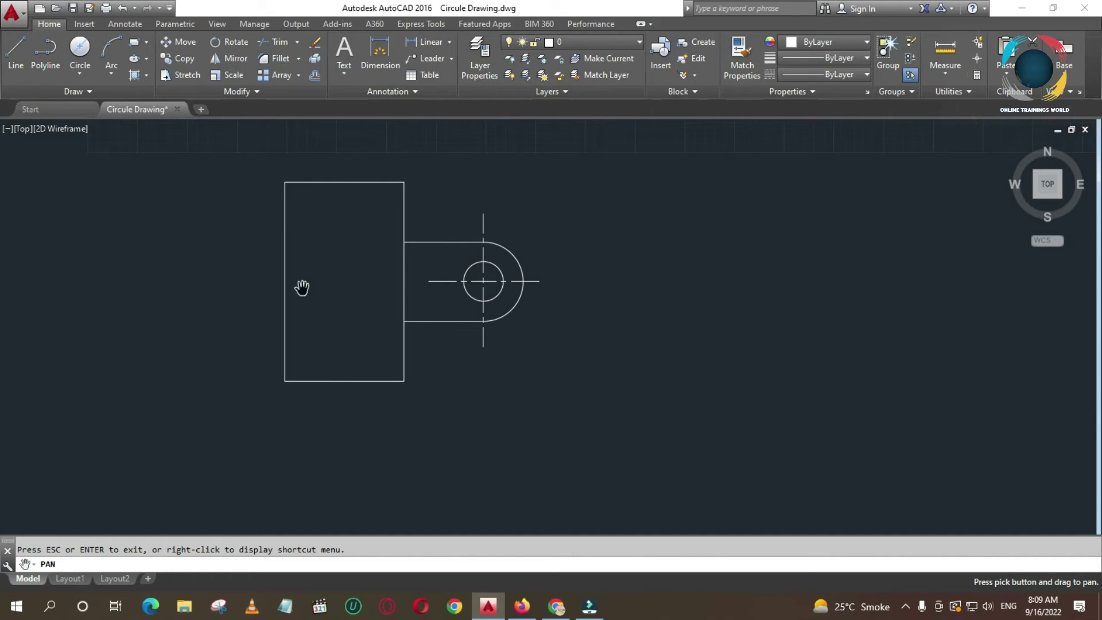
{"action": "key", "text": "Escape"}
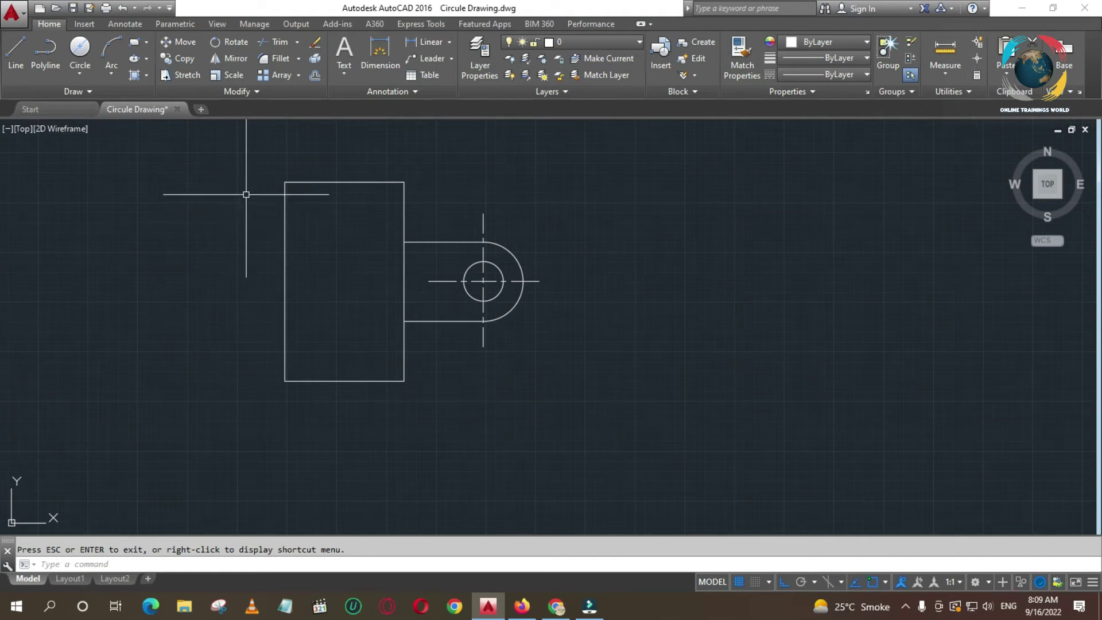
Step: Draw a three-point arc from the rectangle's lower-left corner through its right side's midpoint to its upper-left corner, and delete the arc
{"action": "left_click", "coordinate": [109, 44]}
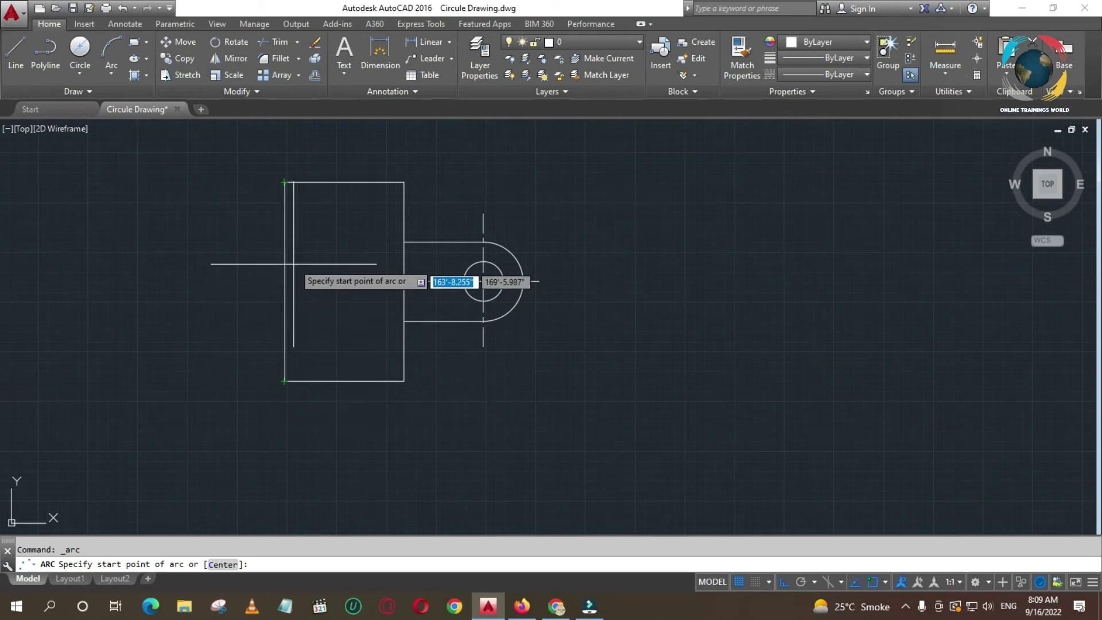
{"action": "left_click", "coordinate": [284, 380]}
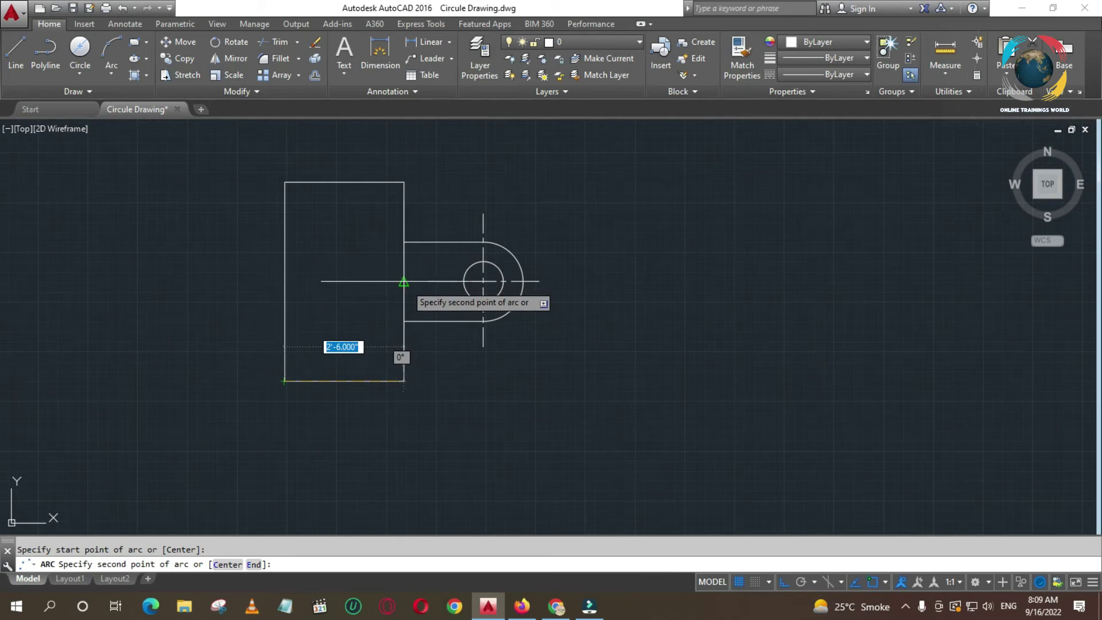
{"action": "left_click", "coordinate": [405, 281]}
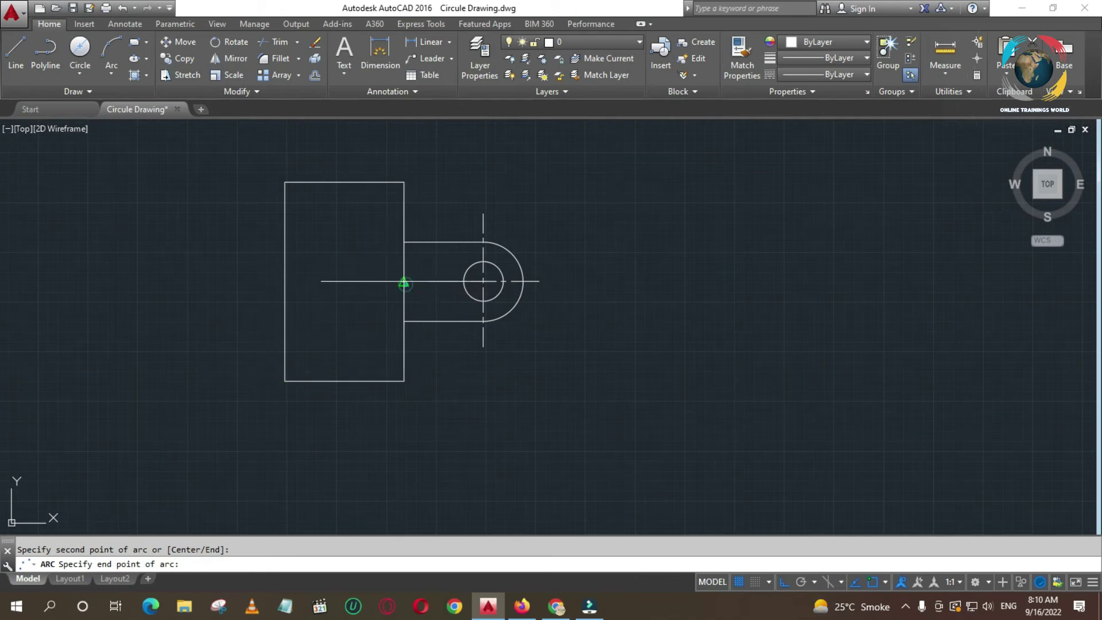
{"action": "left_click", "coordinate": [284, 184]}
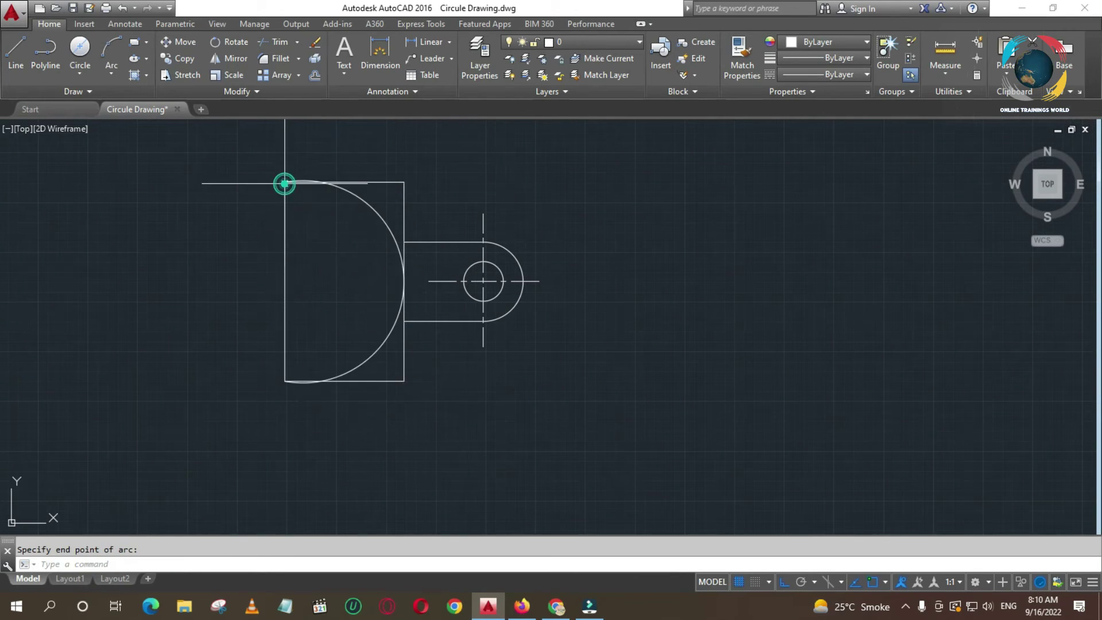
{"action": "left_click", "coordinate": [357, 367]}
{"action": "key", "text": "Delete"}
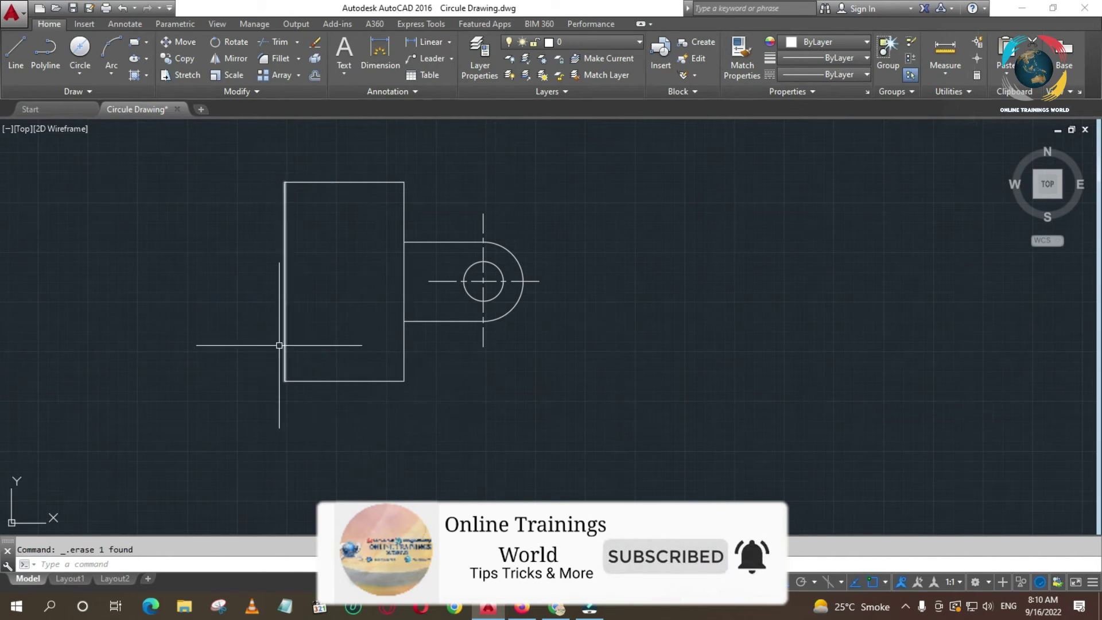
{"action": "left_click", "coordinate": [113, 45]}
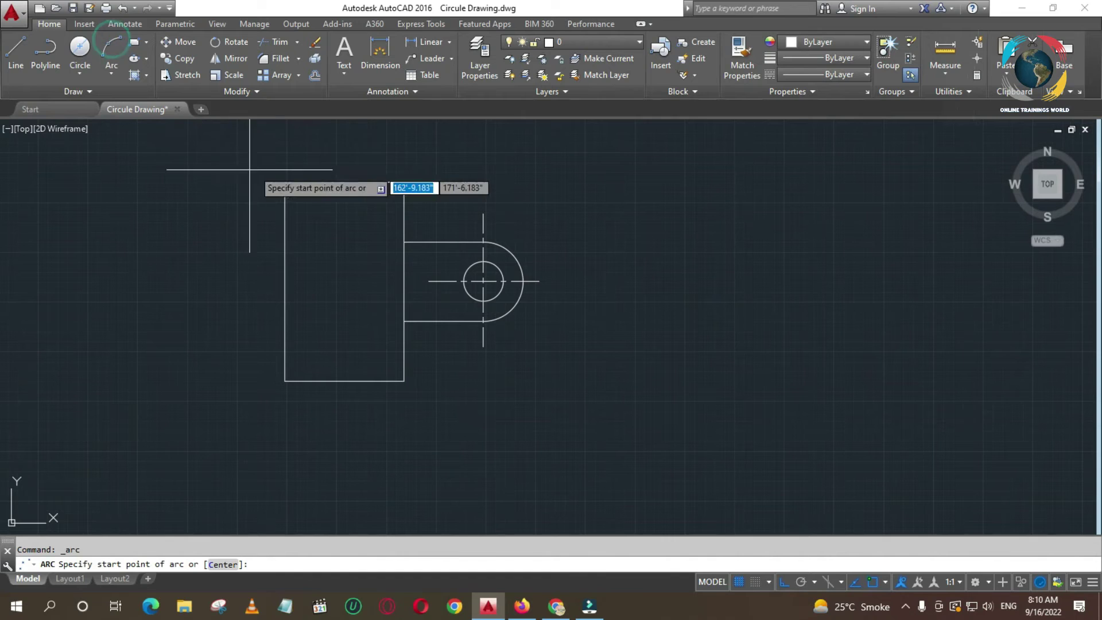
{"action": "left_click", "coordinate": [284, 182]}
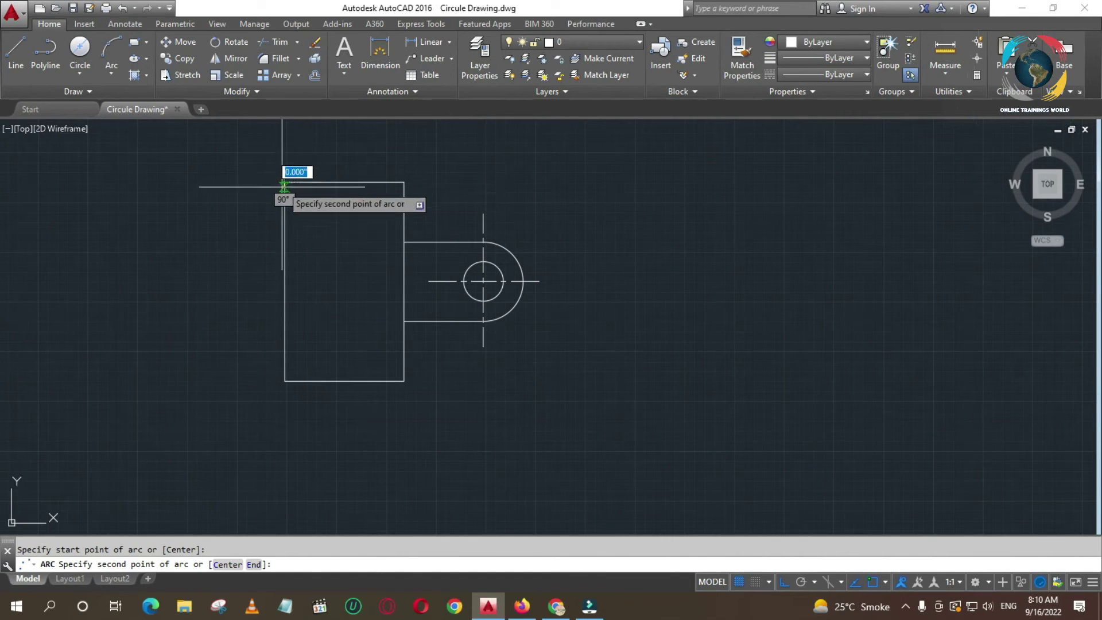
{"action": "left_click", "coordinate": [284, 377]}
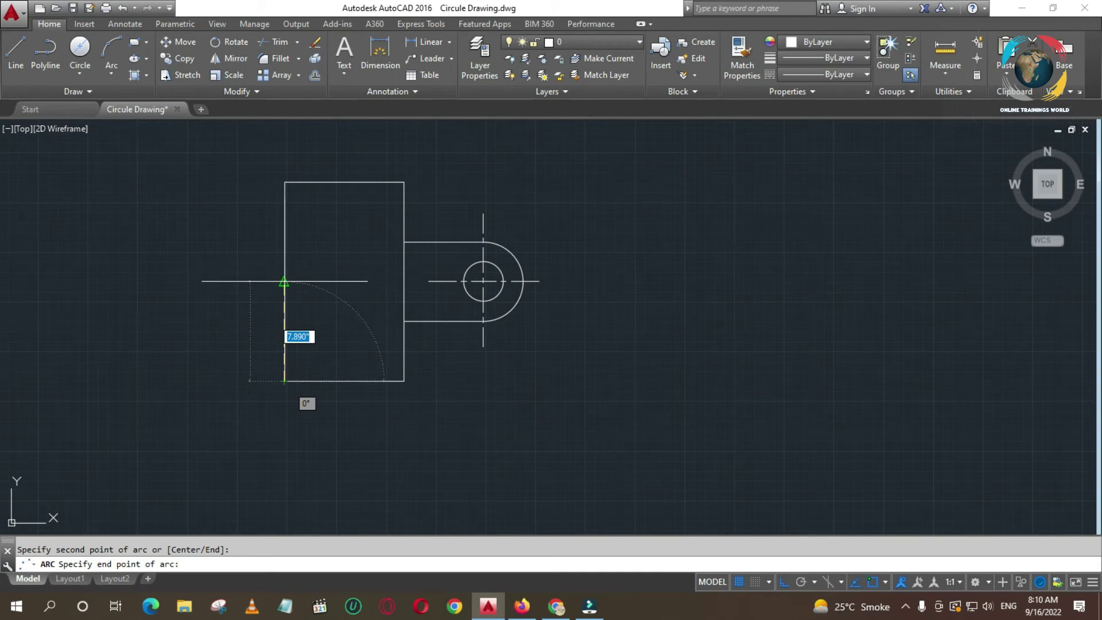
{"action": "right_click", "coordinate": [284, 282]}
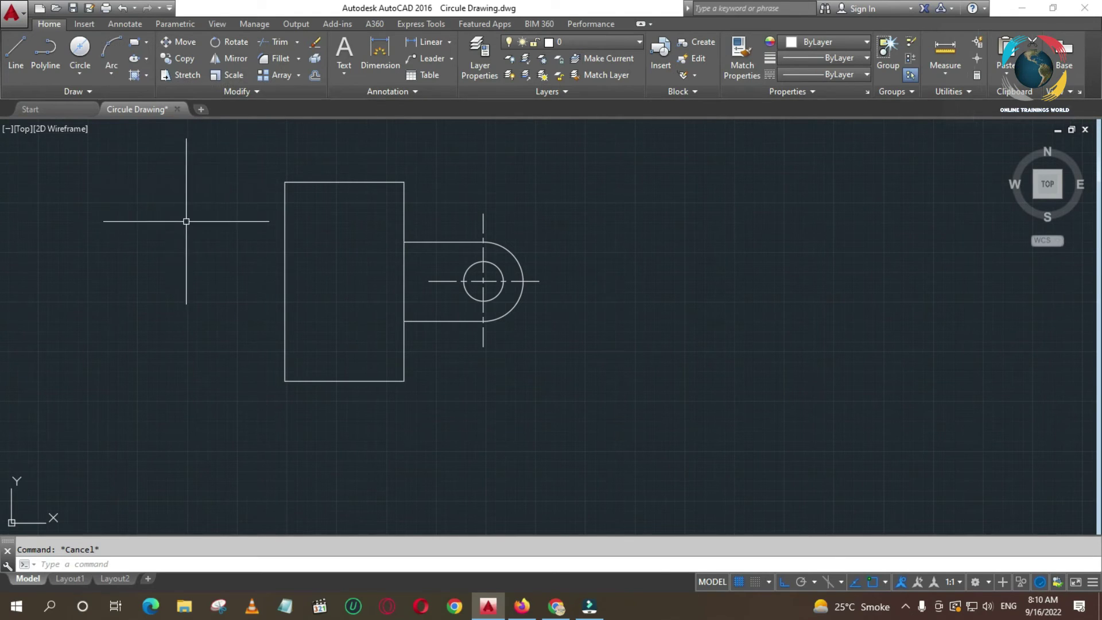
Step: Draw a three-point arc from the rectangle's lower-left corner through a point about 2'-7" to its right, ending at the upper-left corner, and undo it
{"action": "left_click", "coordinate": [112, 74]}
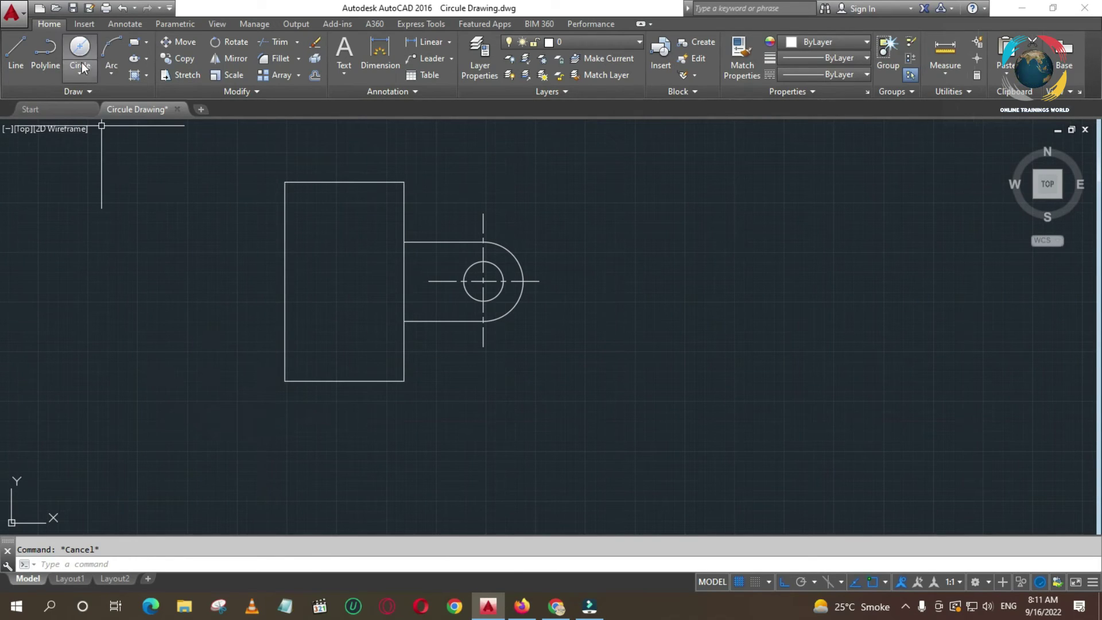
{"action": "left_click", "coordinate": [113, 50]}
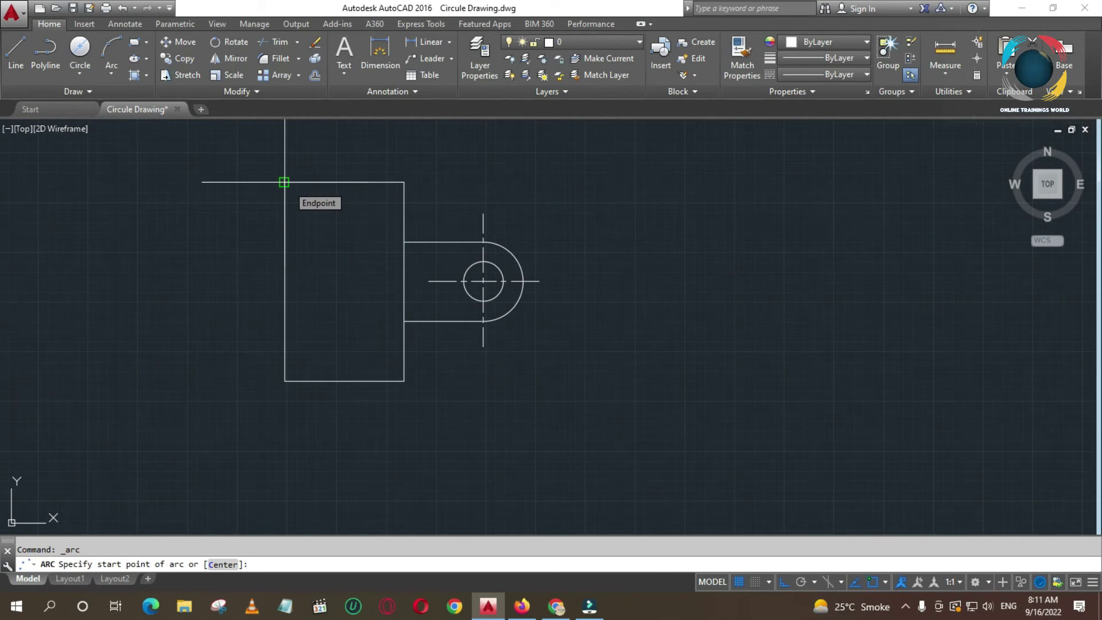
{"action": "left_click", "coordinate": [284, 381]}
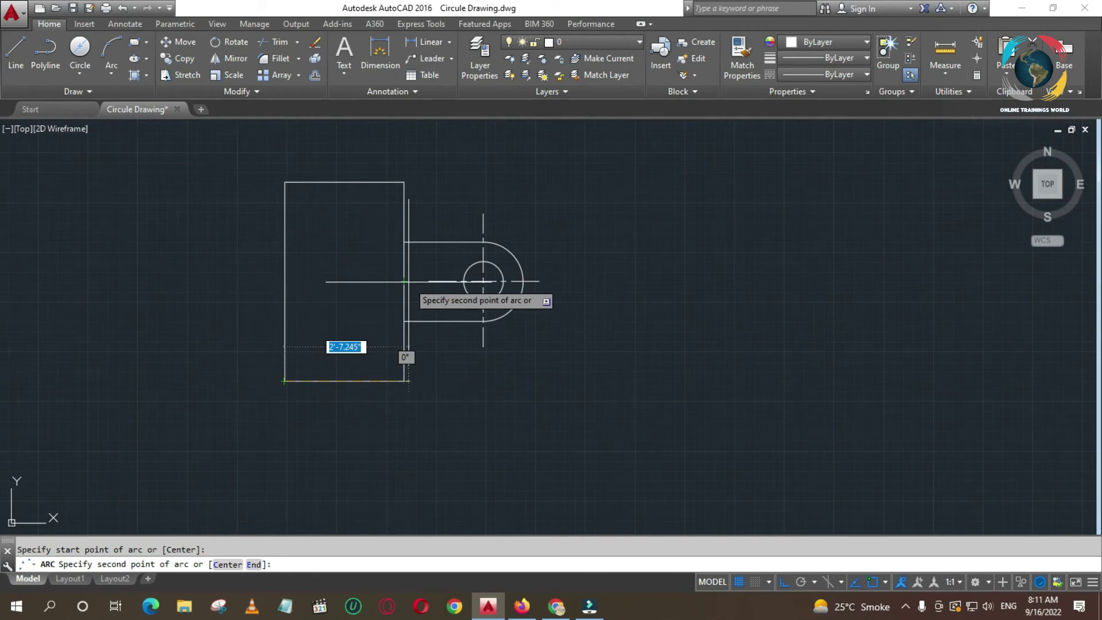
{"action": "left_click", "coordinate": [408, 282]}
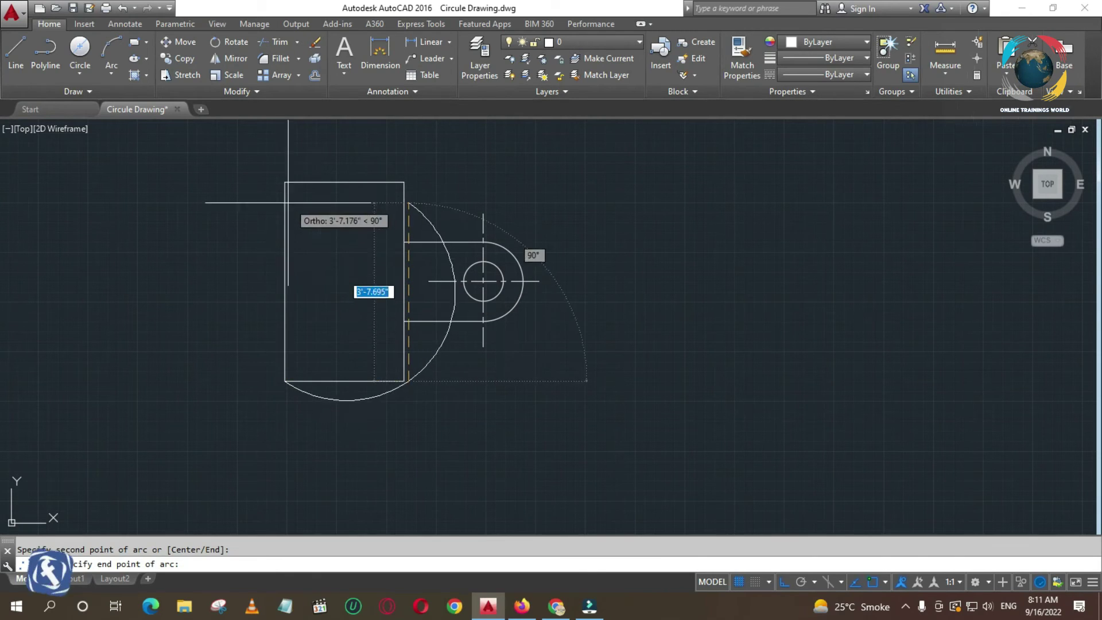
{"action": "left_click", "coordinate": [284, 182]}
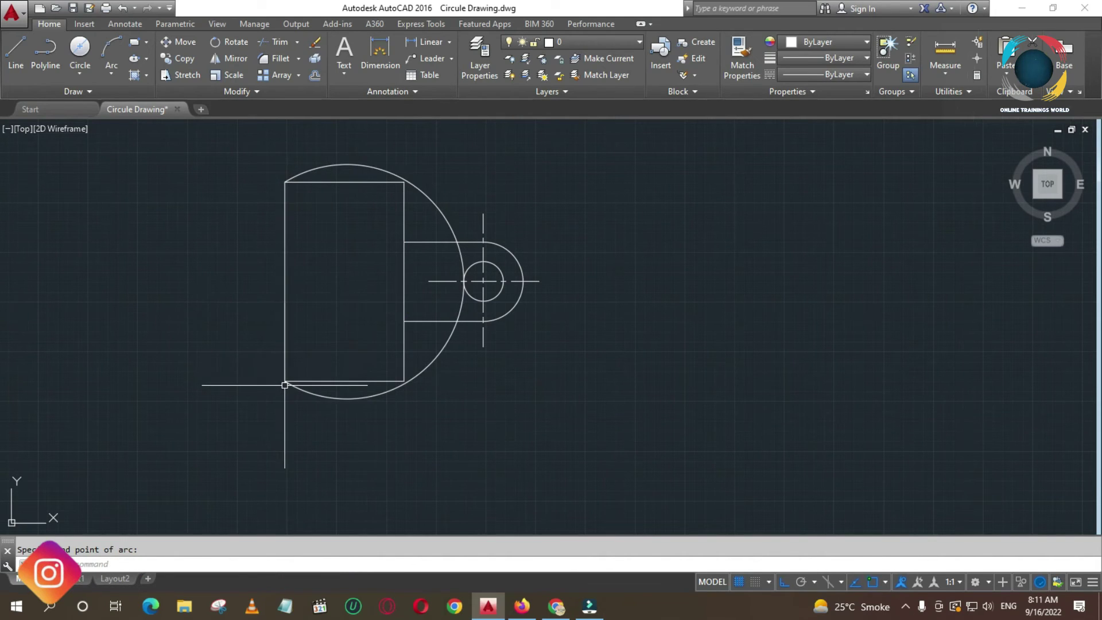
{"action": "key", "text": "ctrl+z"}
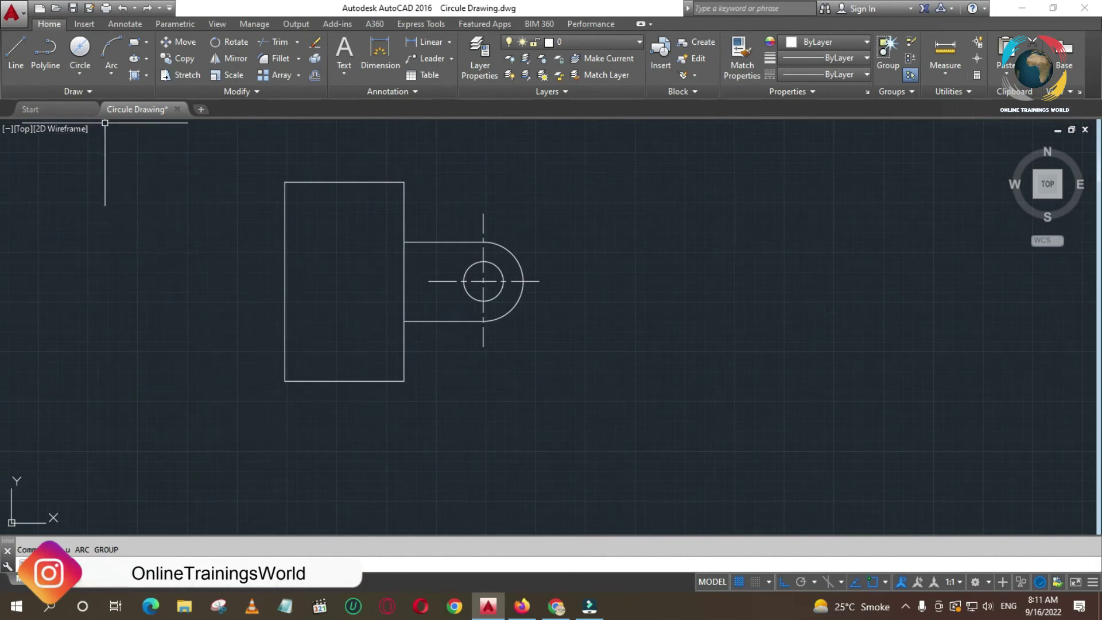
Step: Draw a three-point arc from the rectangle's upper-left corner through its right side's midpoint to its lower-left corner
{"action": "left_click", "coordinate": [113, 46]}
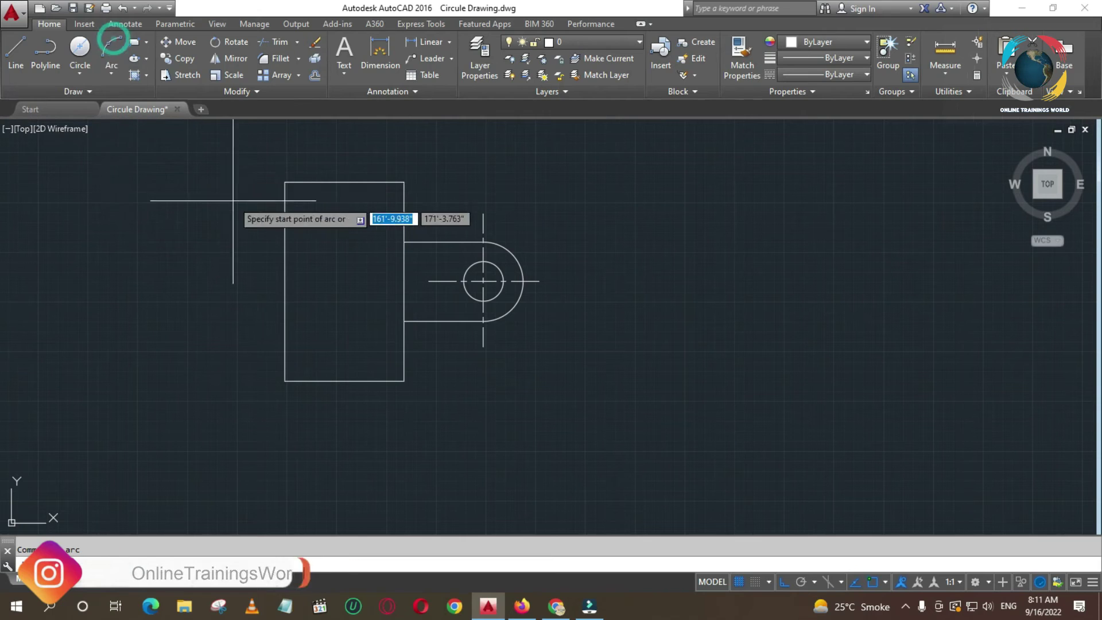
{"action": "left_click", "coordinate": [284, 182]}
{"action": "left_click", "coordinate": [404, 281]}
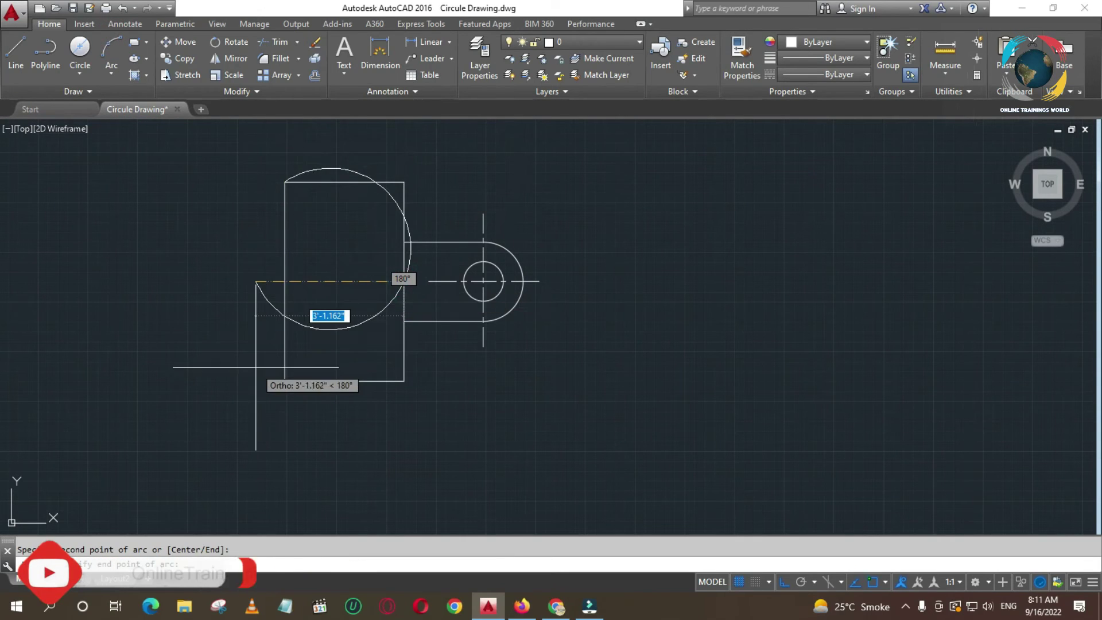
{"action": "left_click", "coordinate": [284, 381]}
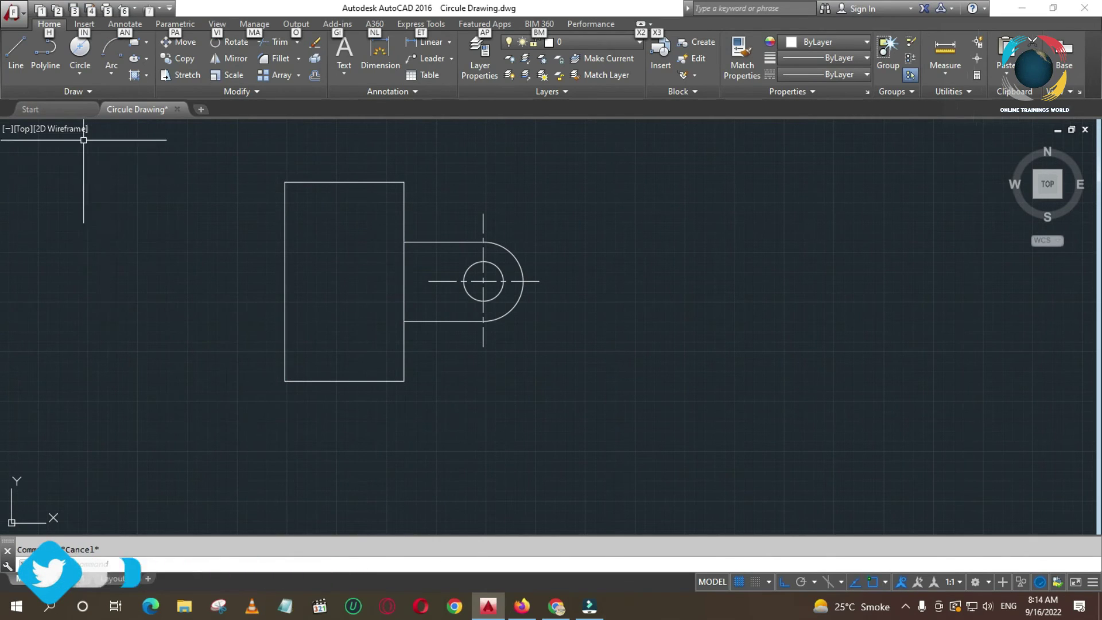
{"action": "key", "text": "alt"}
{"action": "left_click", "coordinate": [151, 173]}
{"action": "left_click", "coordinate": [144, 177]}
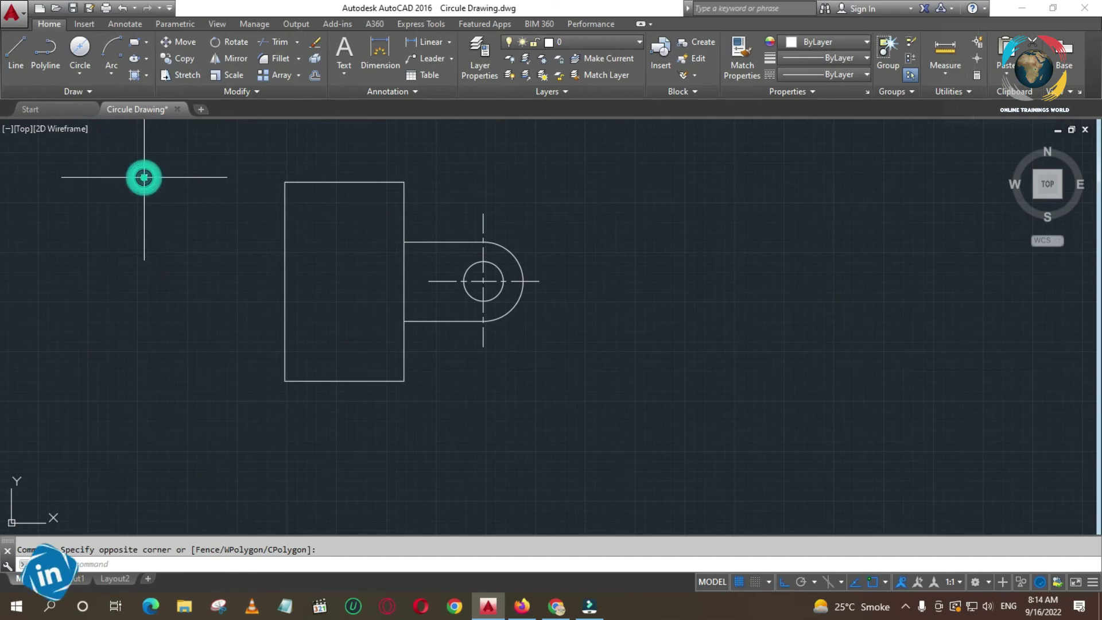
Step: Draw a Start, Center, End arc from the rectangle's lower-left corner to its upper-left corner, centred on the left side's midpoint, and delete it
{"action": "left_click", "coordinate": [111, 70]}
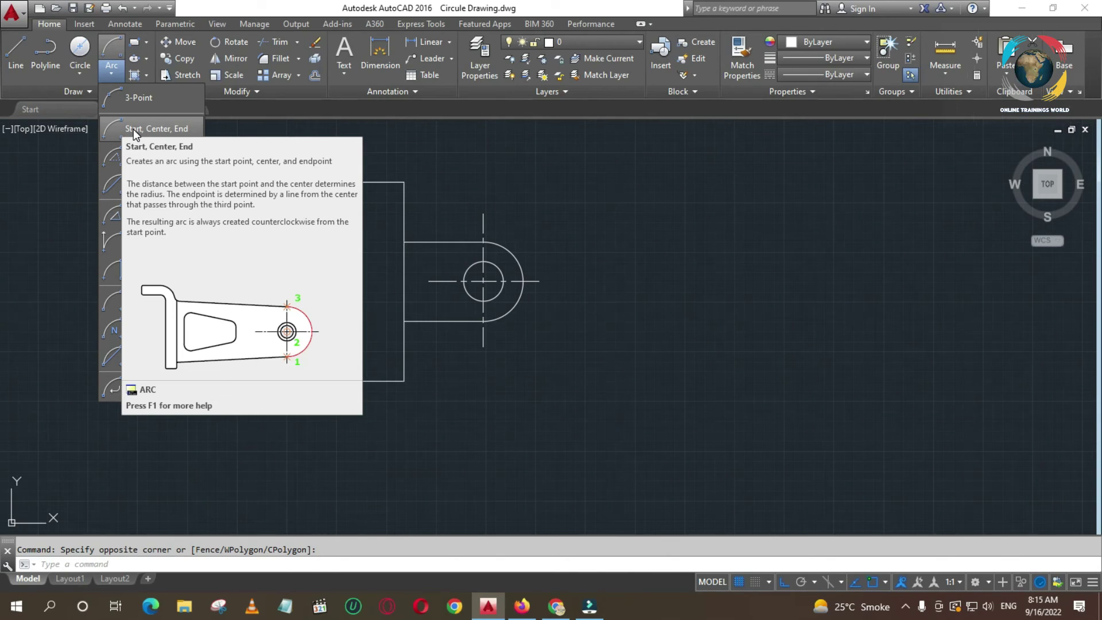
{"action": "left_click", "coordinate": [134, 131]}
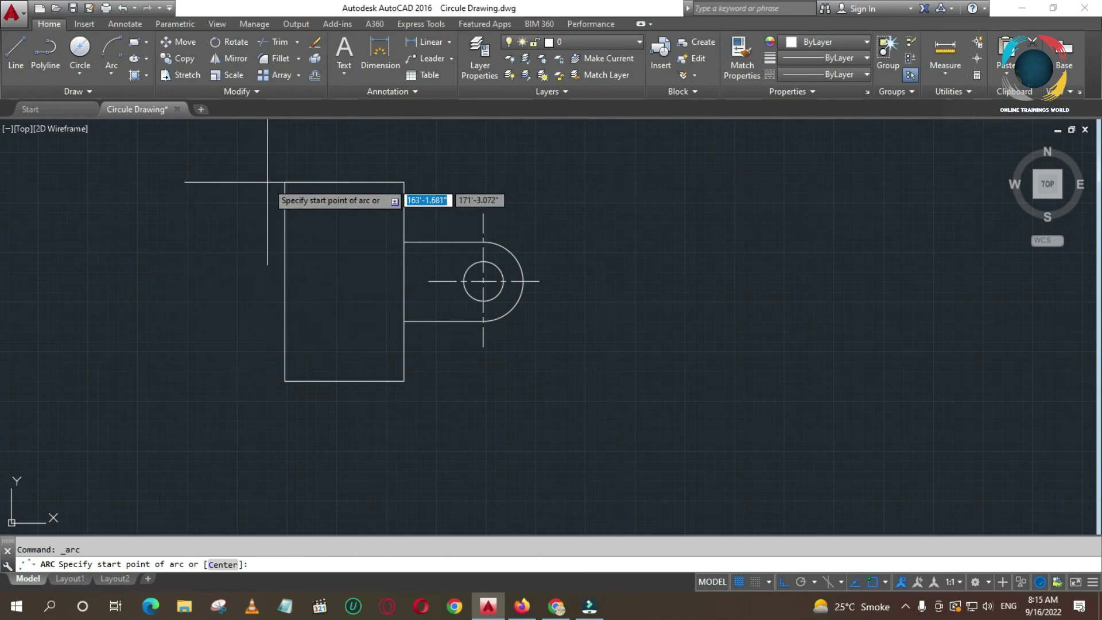
{"action": "left_click", "coordinate": [284, 381]}
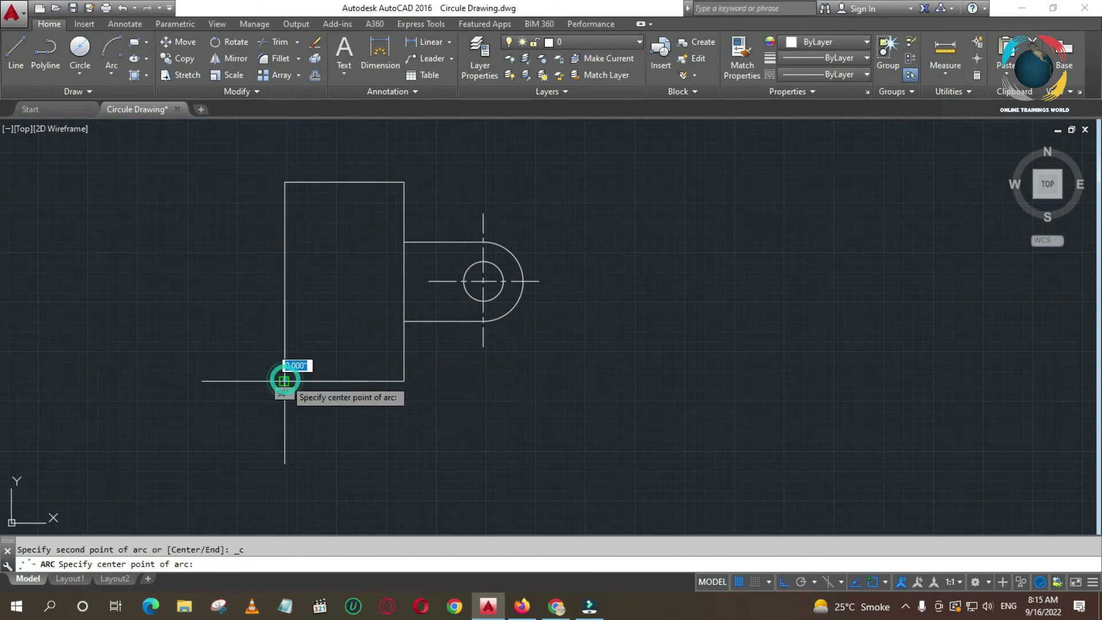
{"action": "left_click", "coordinate": [284, 281]}
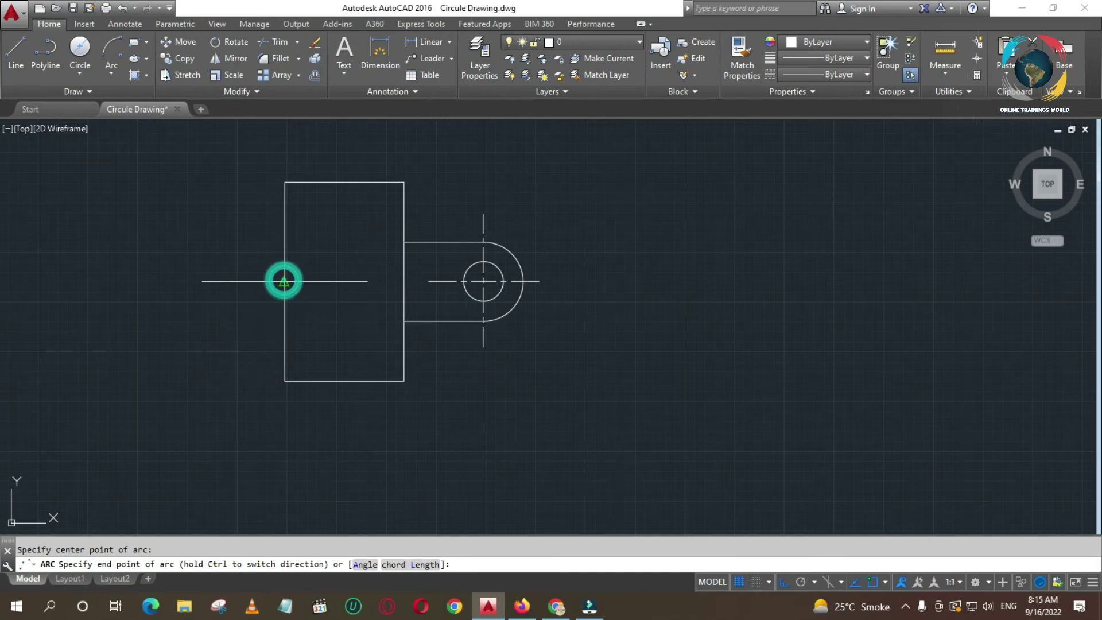
{"action": "left_click", "coordinate": [284, 182]}
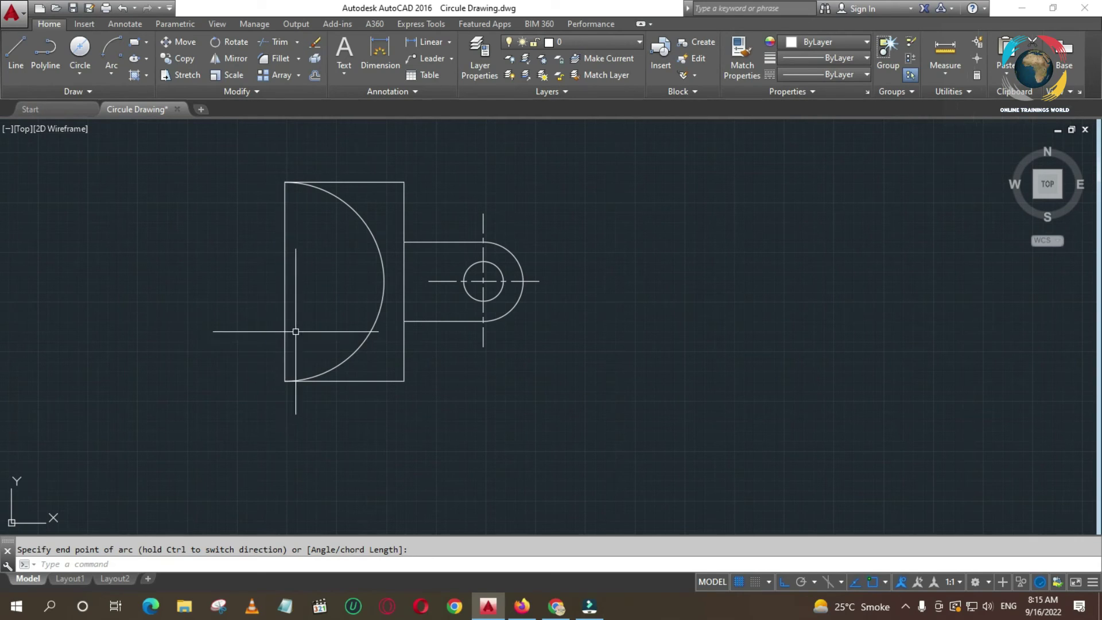
{"action": "left_click", "coordinate": [368, 332]}
{"action": "key", "text": "Delete"}
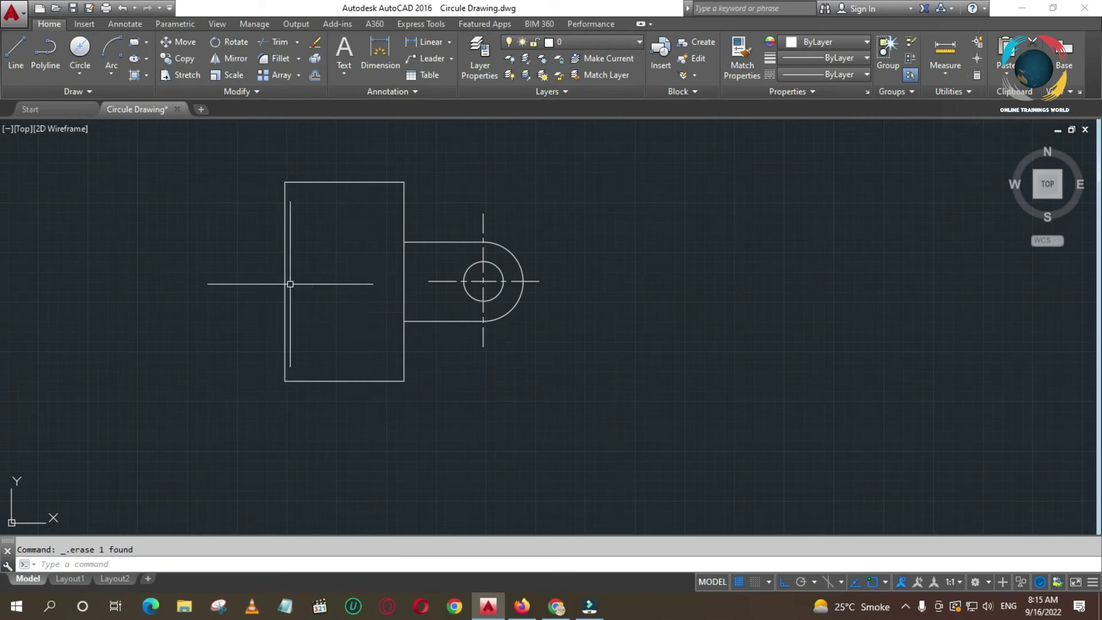
{"action": "key", "text": "Return"}
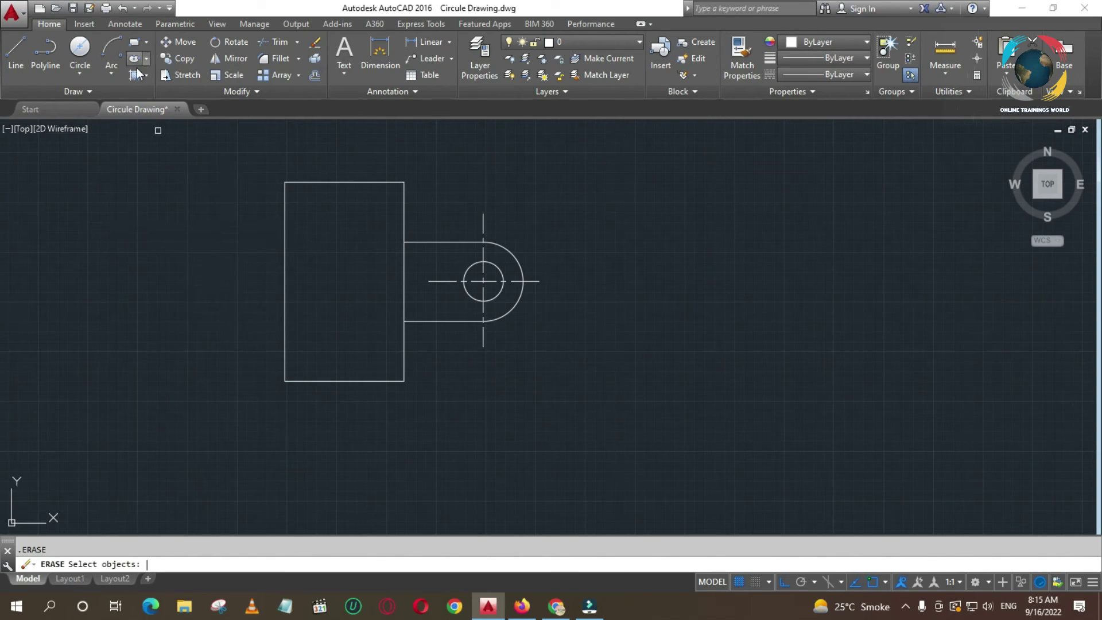
{"action": "key", "text": "Escape"}
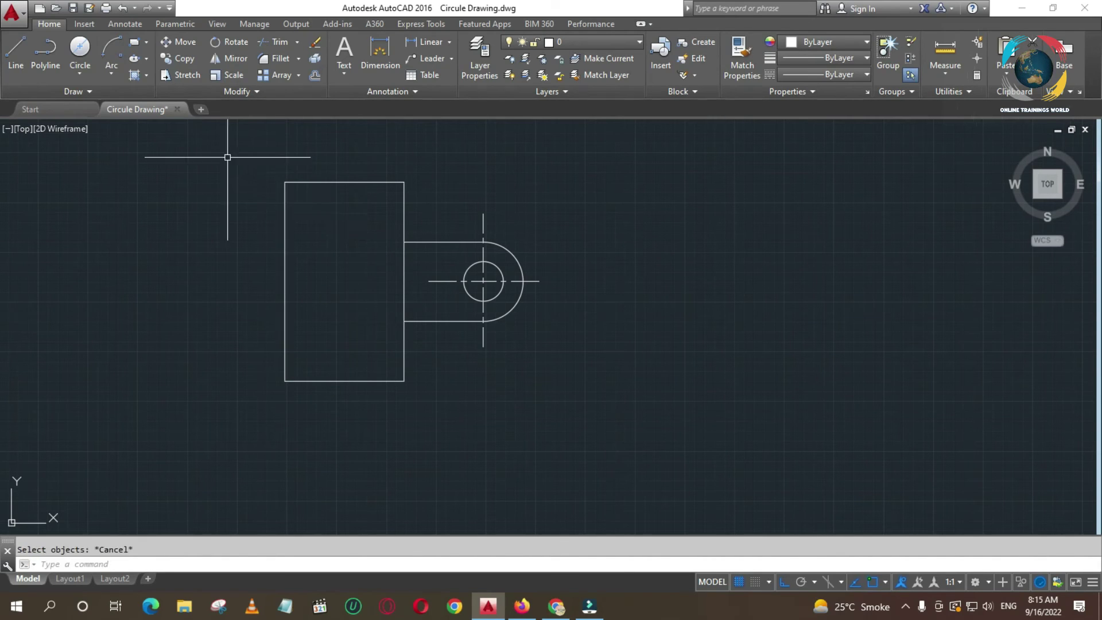
Step: Draw a Start, Center, End arc from the rectangle's upper-left corner to its lower-left corner, centred on the left side's midpoint, and delete it
{"action": "left_click", "coordinate": [111, 50]}
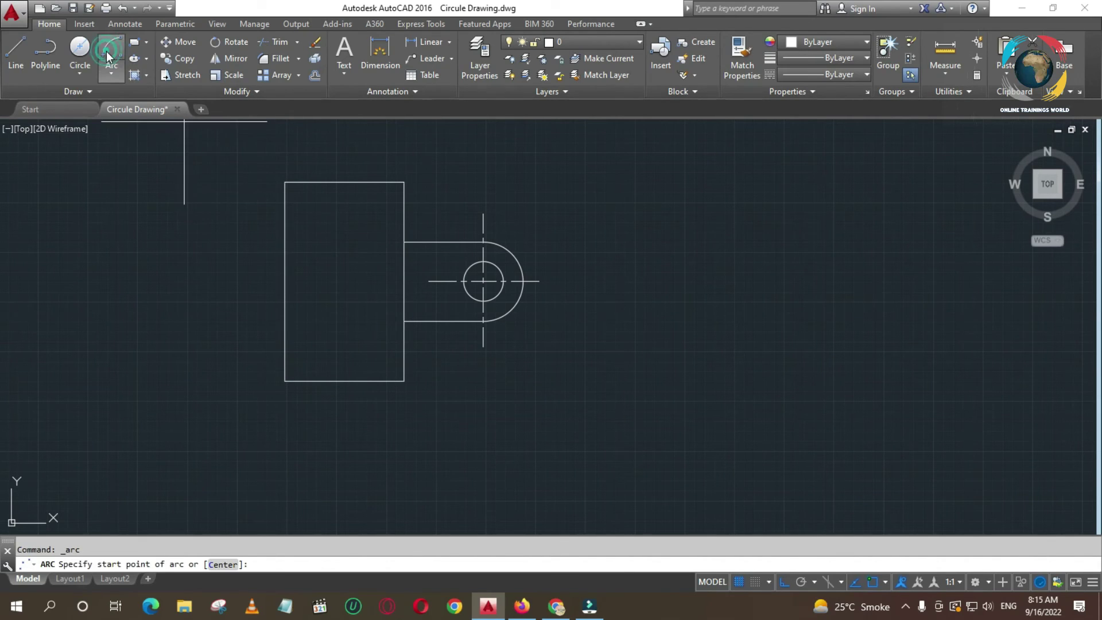
{"action": "left_click", "coordinate": [284, 184]}
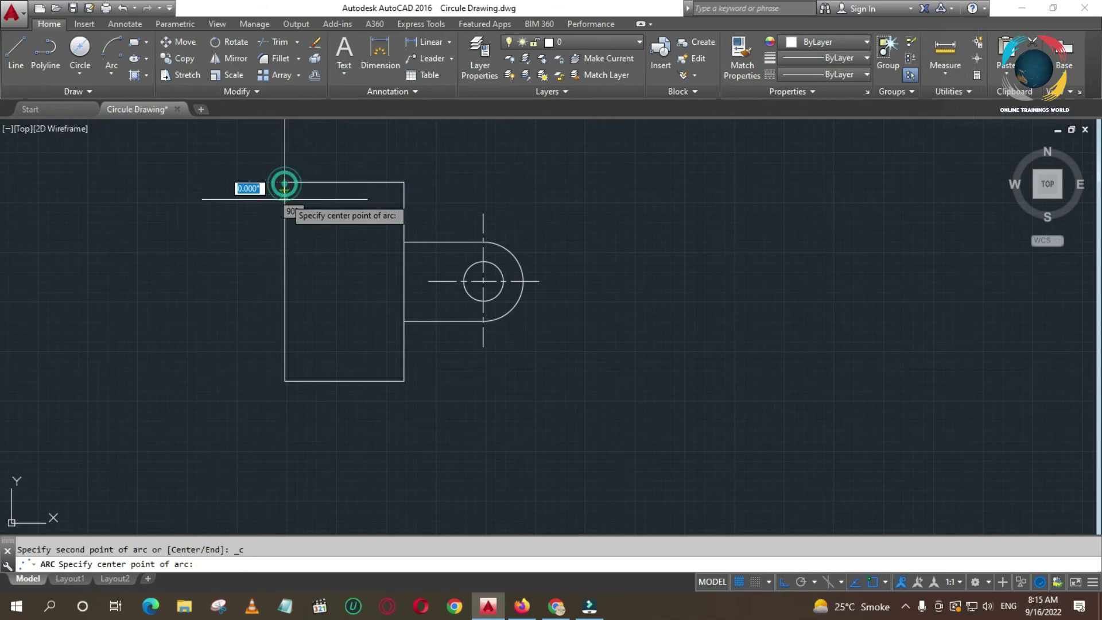
{"action": "left_click", "coordinate": [284, 281]}
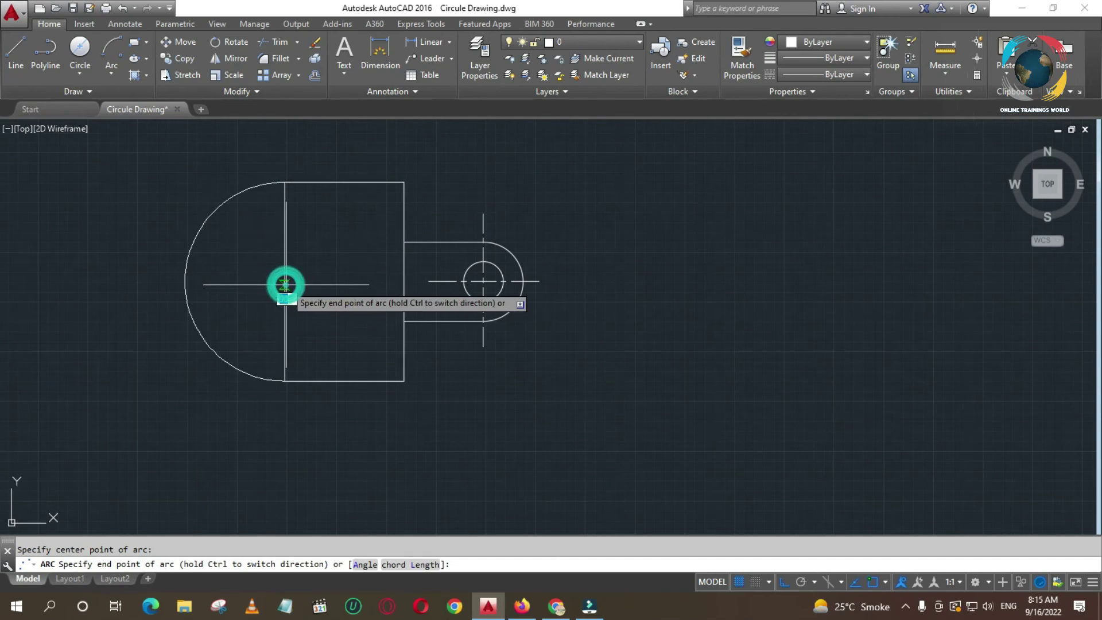
{"action": "left_click", "coordinate": [285, 380]}
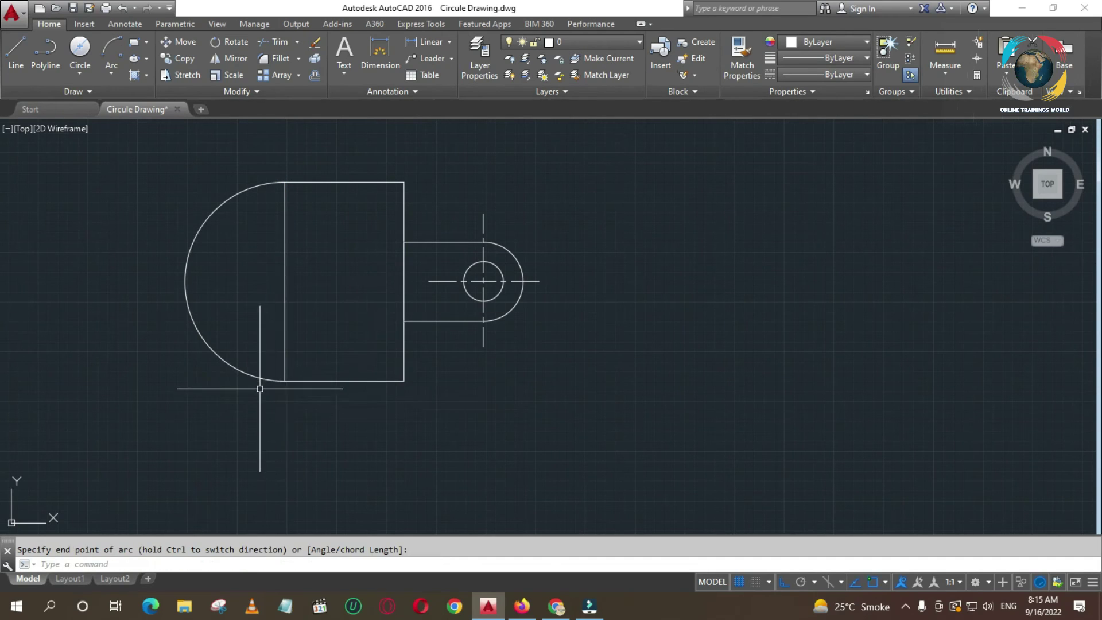
{"action": "left_click", "coordinate": [185, 297]}
{"action": "key", "text": "Delete"}
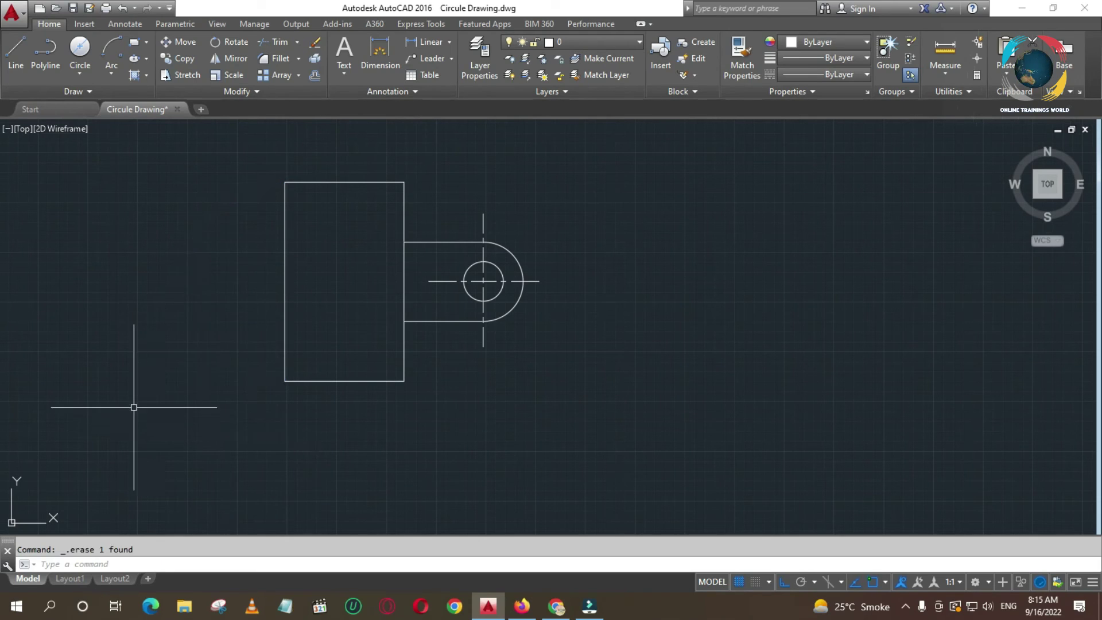
Step: Draw a Start, End, Radius arc from the rectangle's lower-left corner to its upper-left corner with radius 2'-2.538", and delete it
{"action": "left_click", "coordinate": [110, 78]}
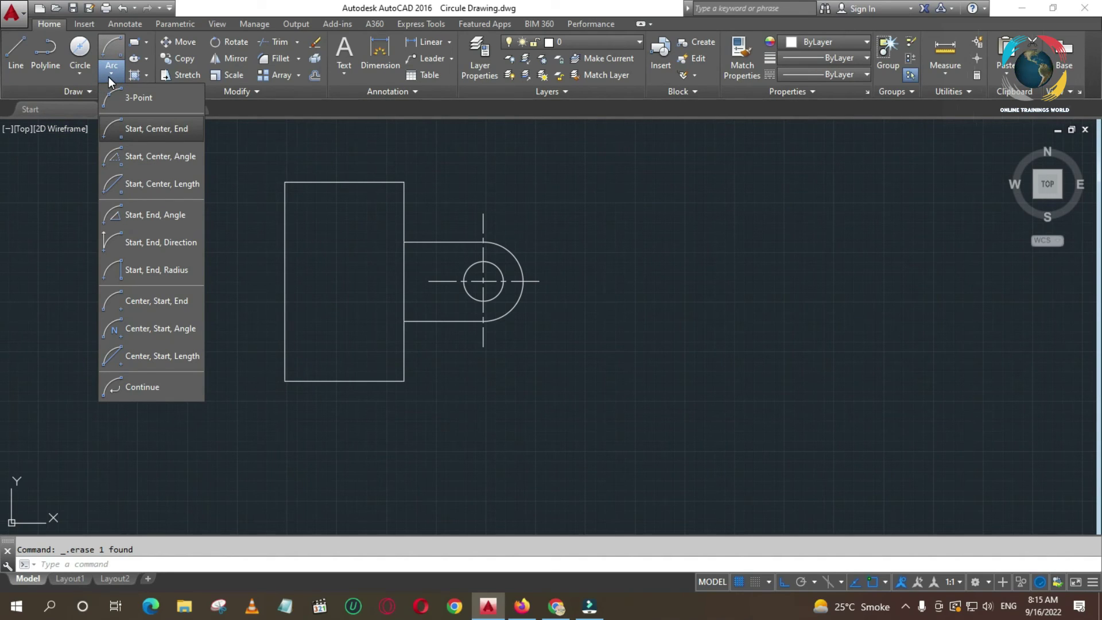
{"action": "left_click", "coordinate": [134, 273]}
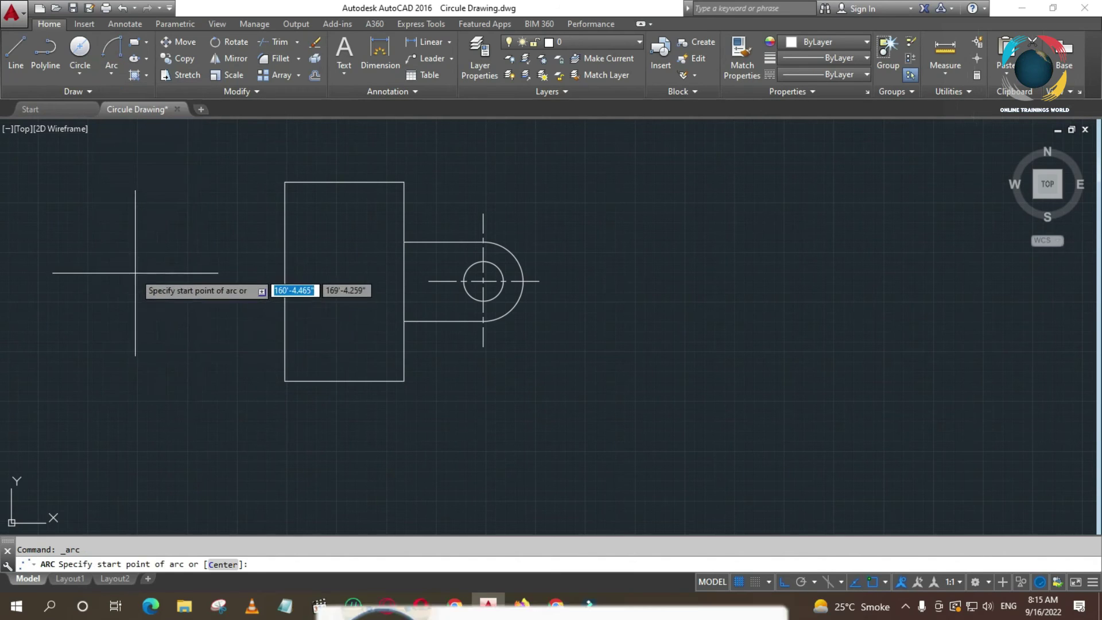
{"action": "left_click", "coordinate": [285, 382]}
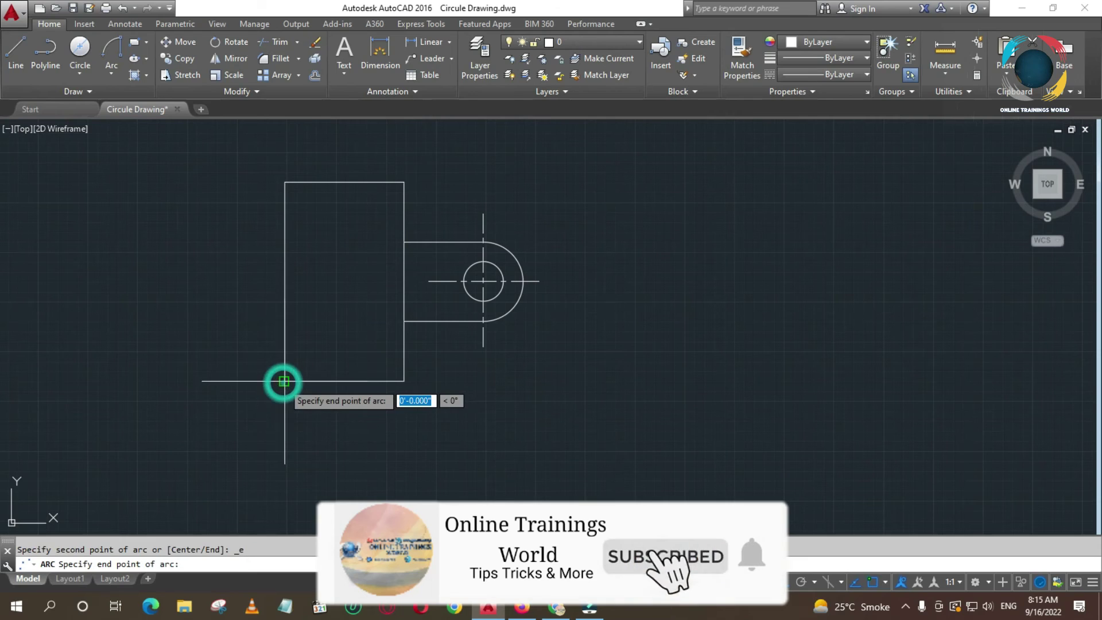
{"action": "left_click", "coordinate": [284, 183]}
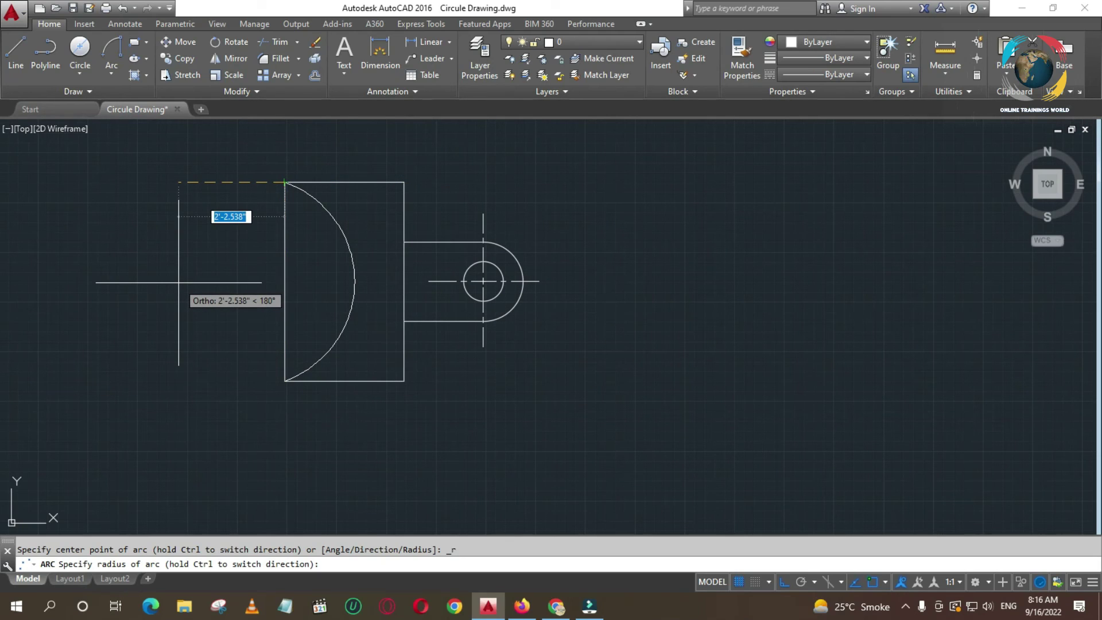
{"action": "key", "text": "Return"}
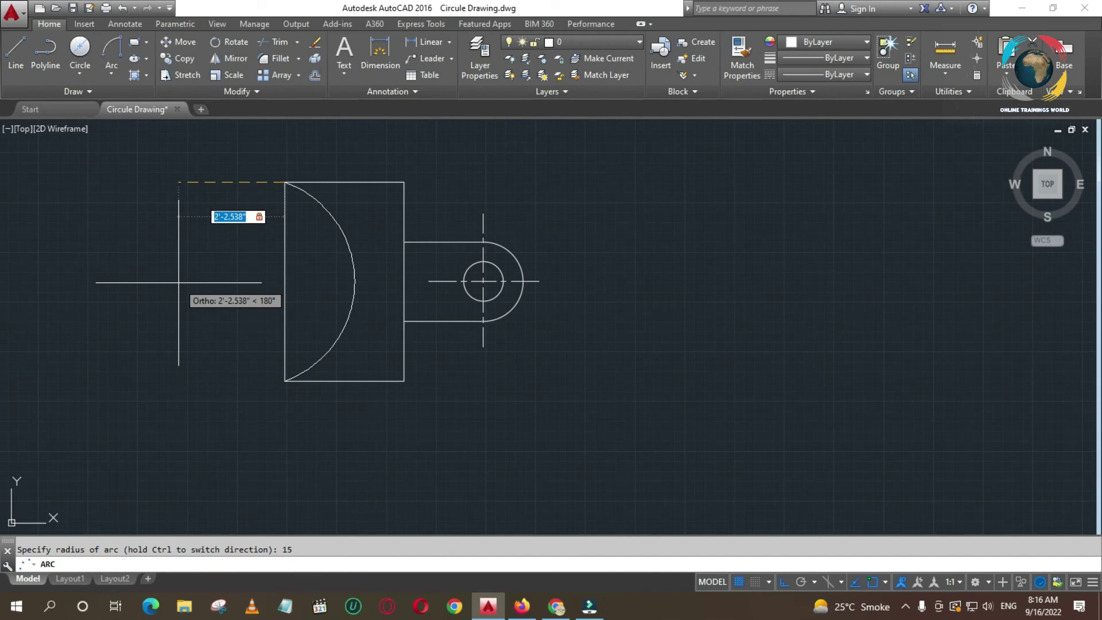
{"action": "key", "text": "Return"}
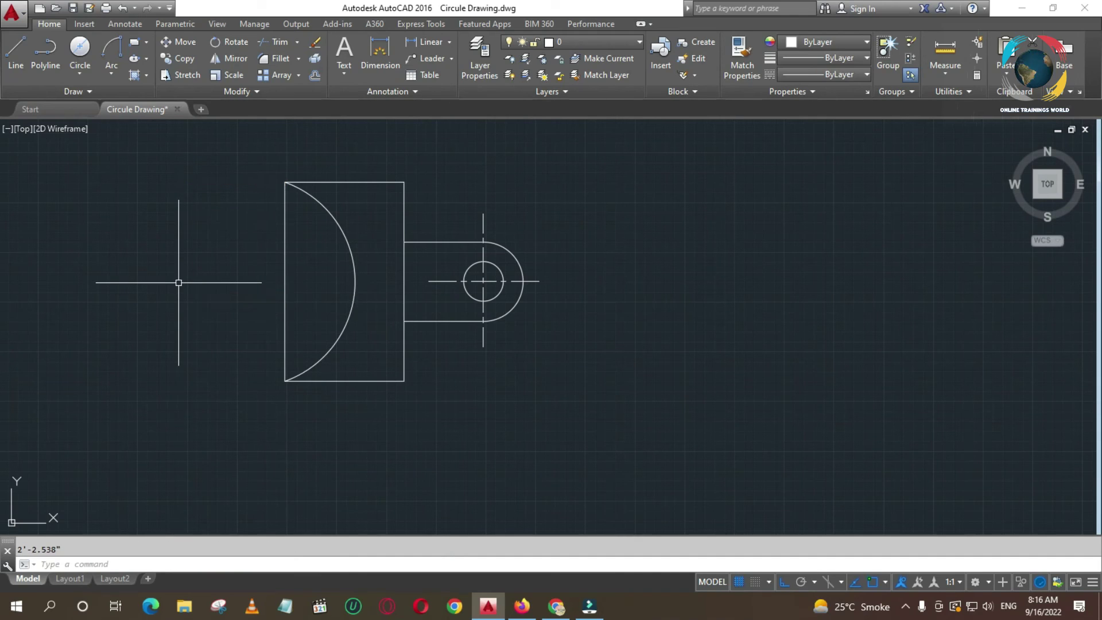
{"action": "left_click", "coordinate": [356, 265]}
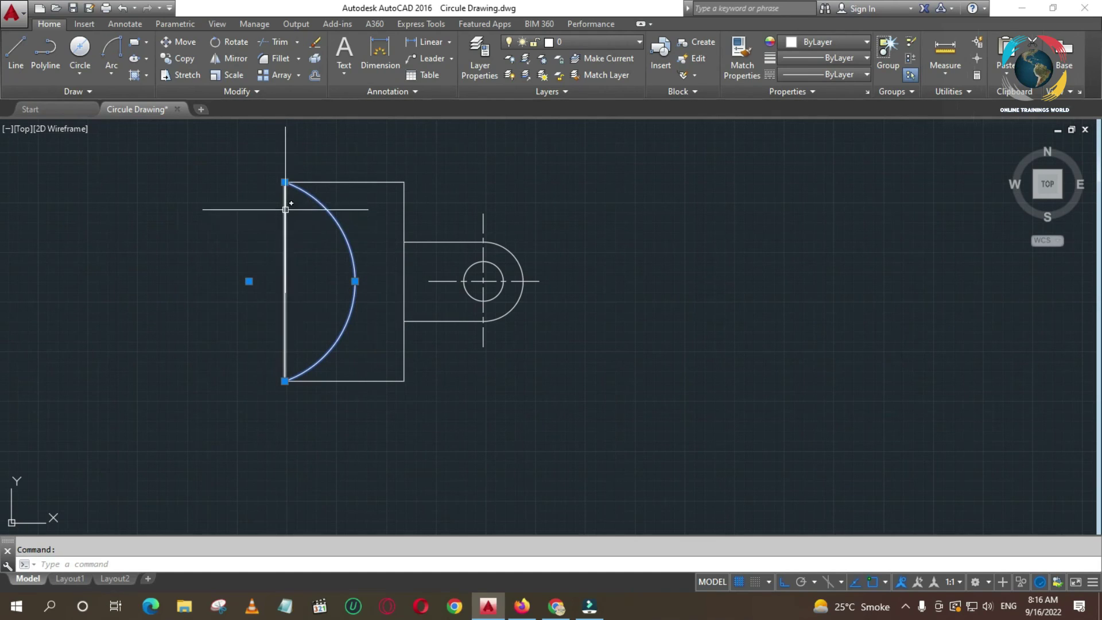
{"action": "left_click", "coordinate": [344, 221]}
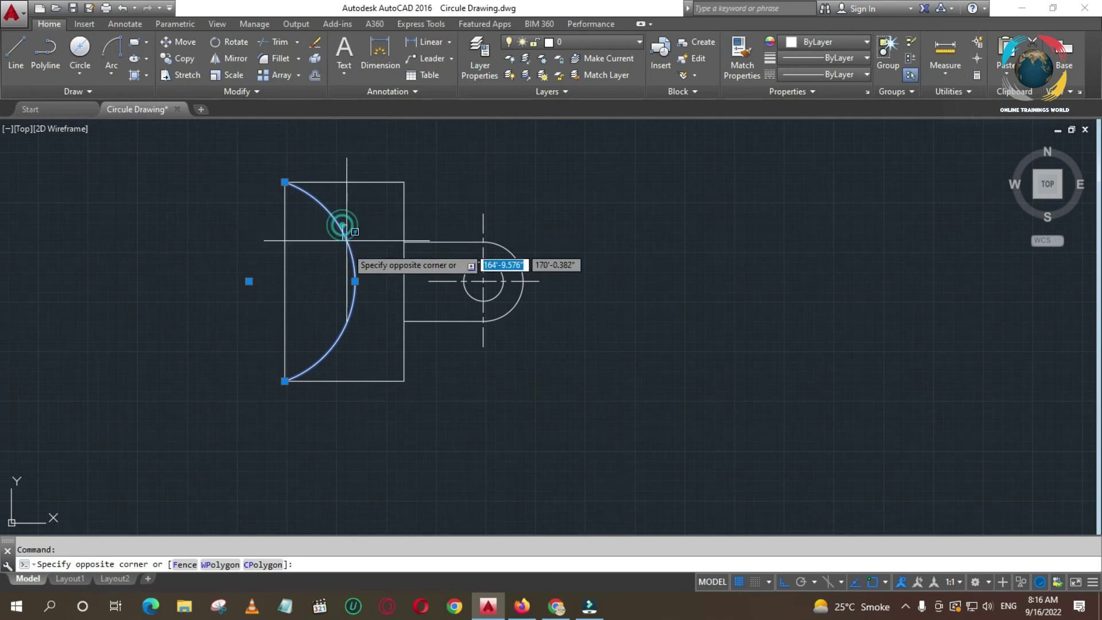
{"action": "left_click", "coordinate": [353, 273]}
{"action": "key", "text": "Delete"}
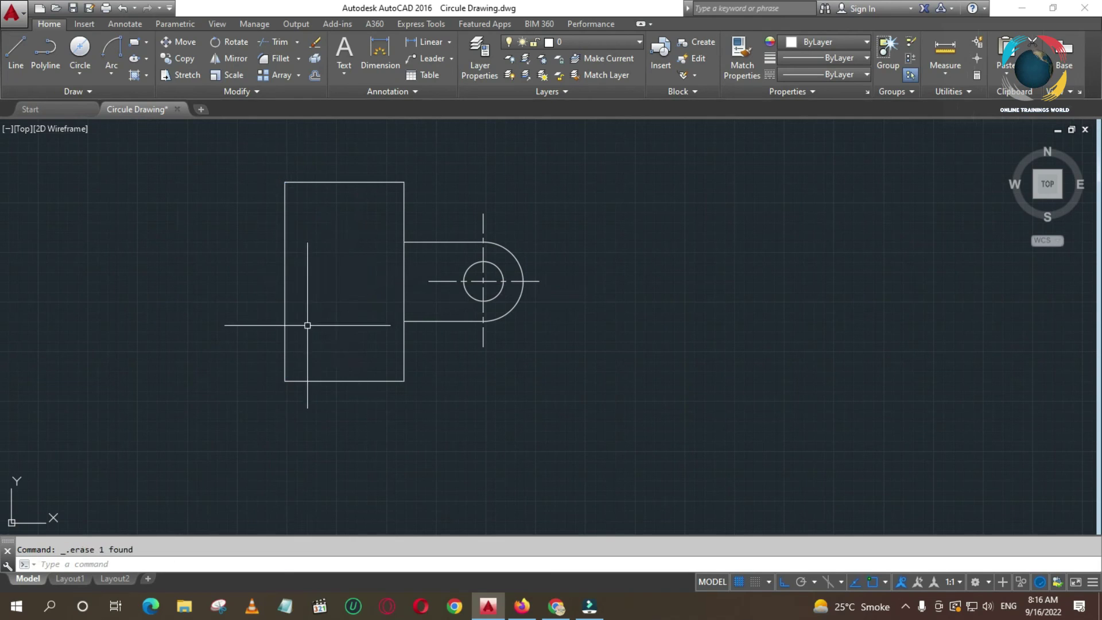
{"action": "key", "text": "Return"}
{"action": "left_click", "coordinate": [107, 48]}
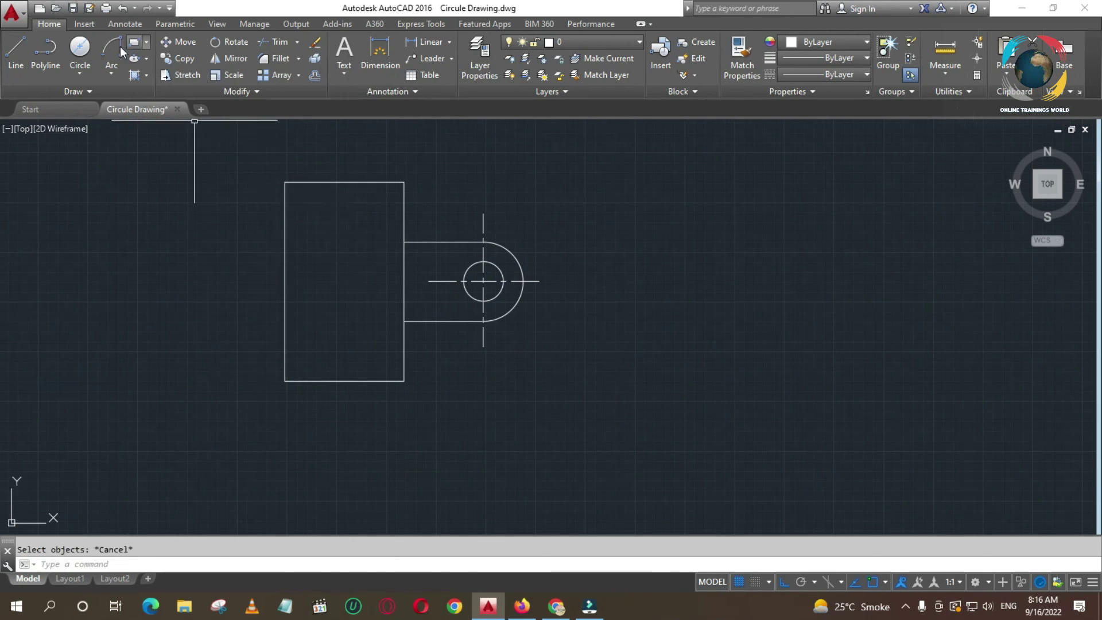
{"action": "left_click", "coordinate": [284, 182]}
{"action": "left_click", "coordinate": [284, 381]}
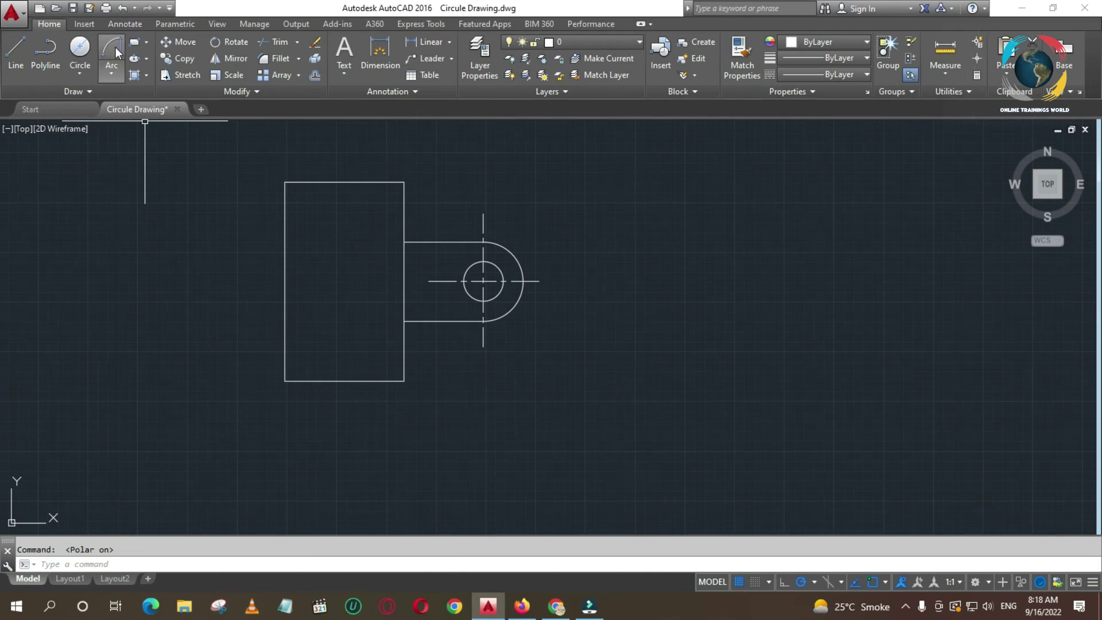
Step: Draw a Start, End, Radius arc from the rectangle's upper-left corner to its lower-left corner with radius 2'-4.228", after trying a radius of 20
{"action": "left_click", "coordinate": [109, 74]}
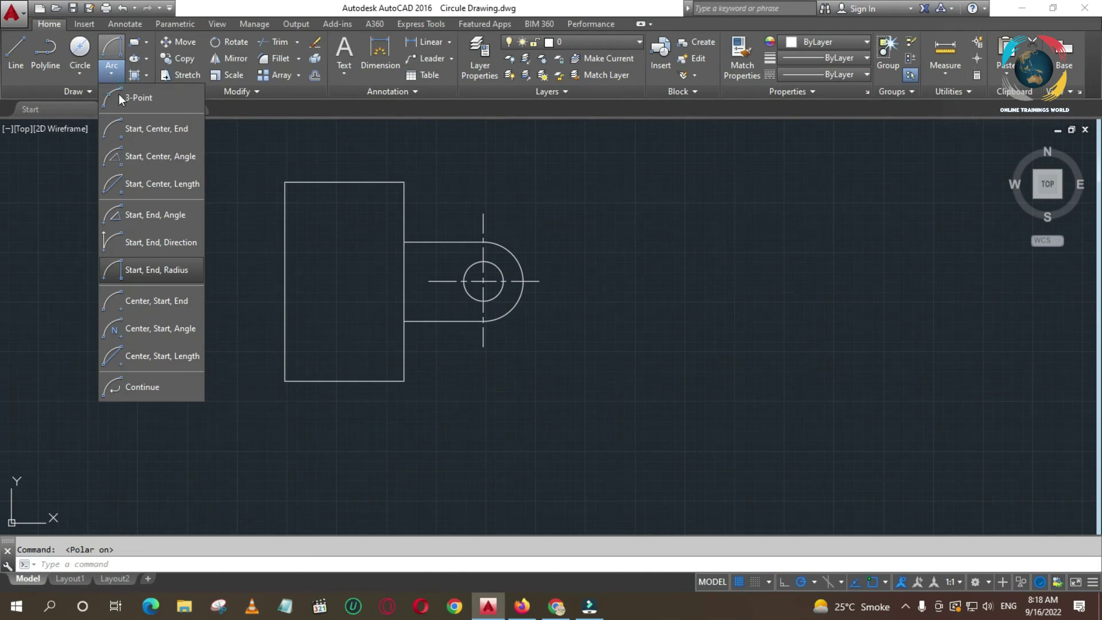
{"action": "left_click", "coordinate": [143, 267]}
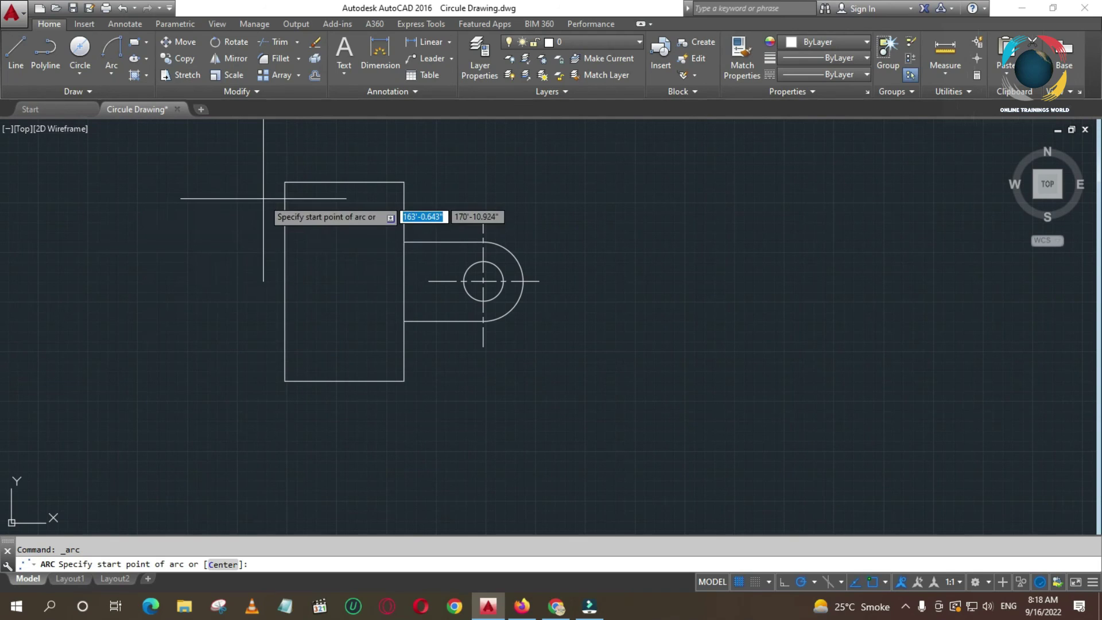
{"action": "left_click", "coordinate": [285, 182]}
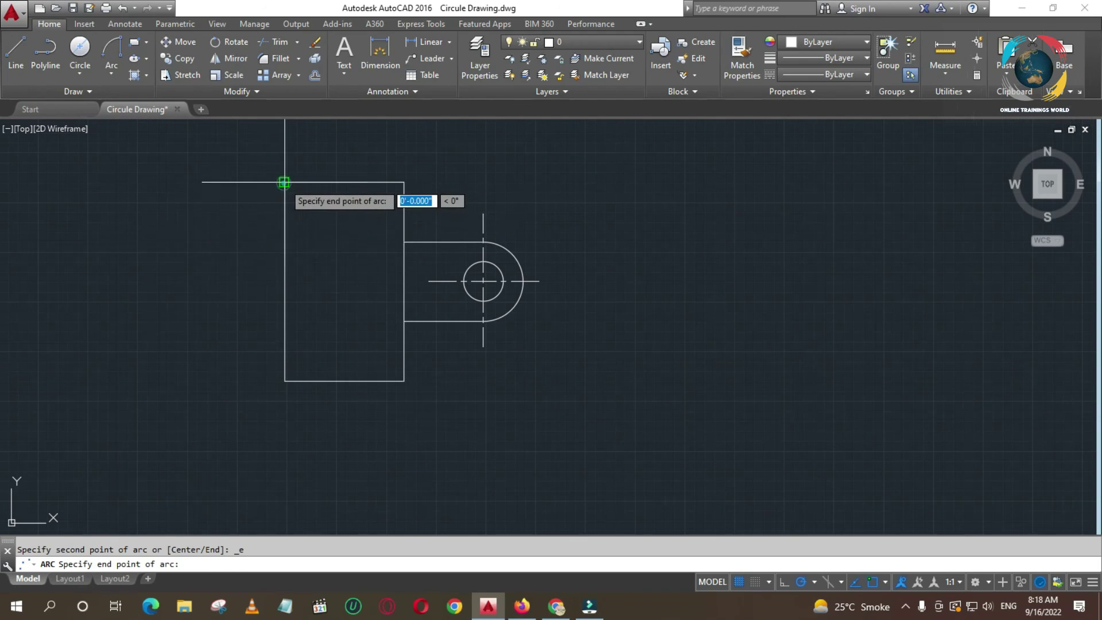
{"action": "left_click", "coordinate": [284, 380]}
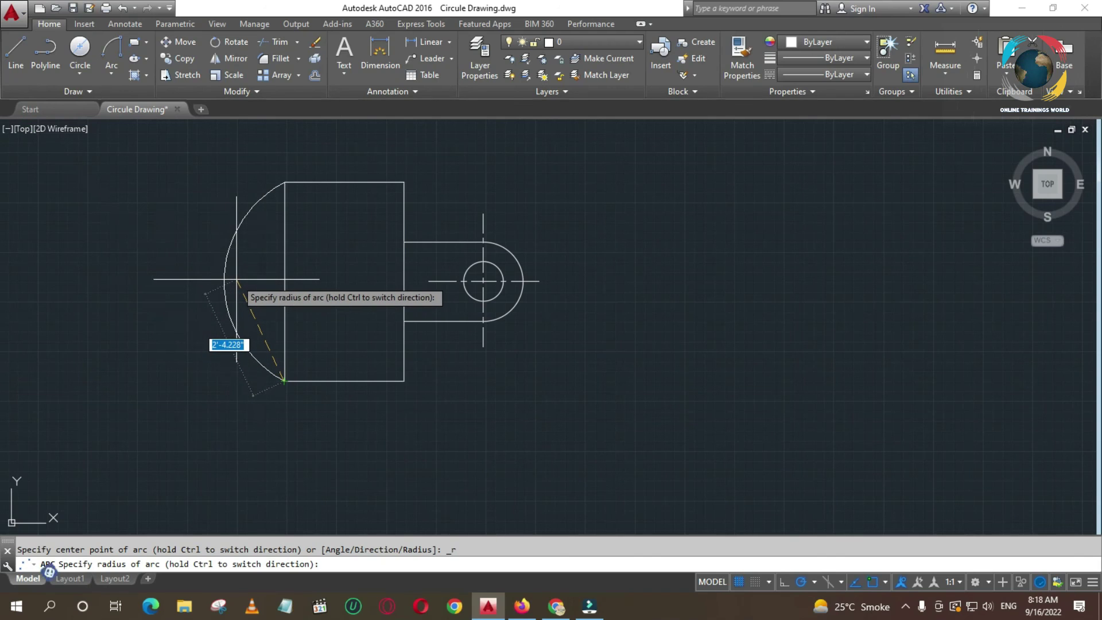
{"action": "type", "text": "1"}
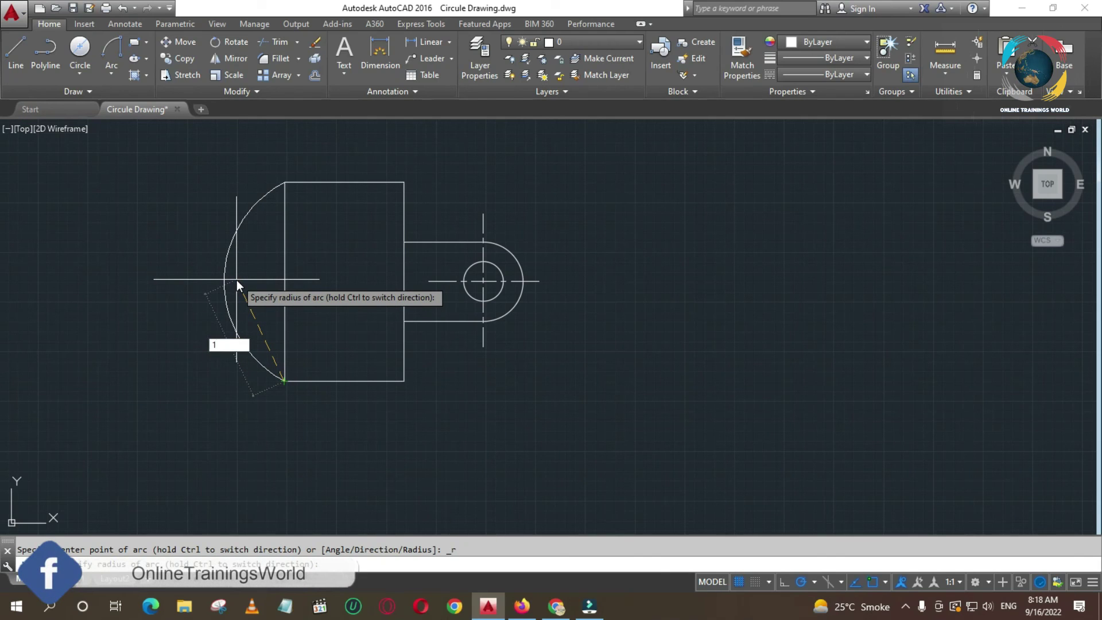
{"action": "key", "text": "BackSpace"}
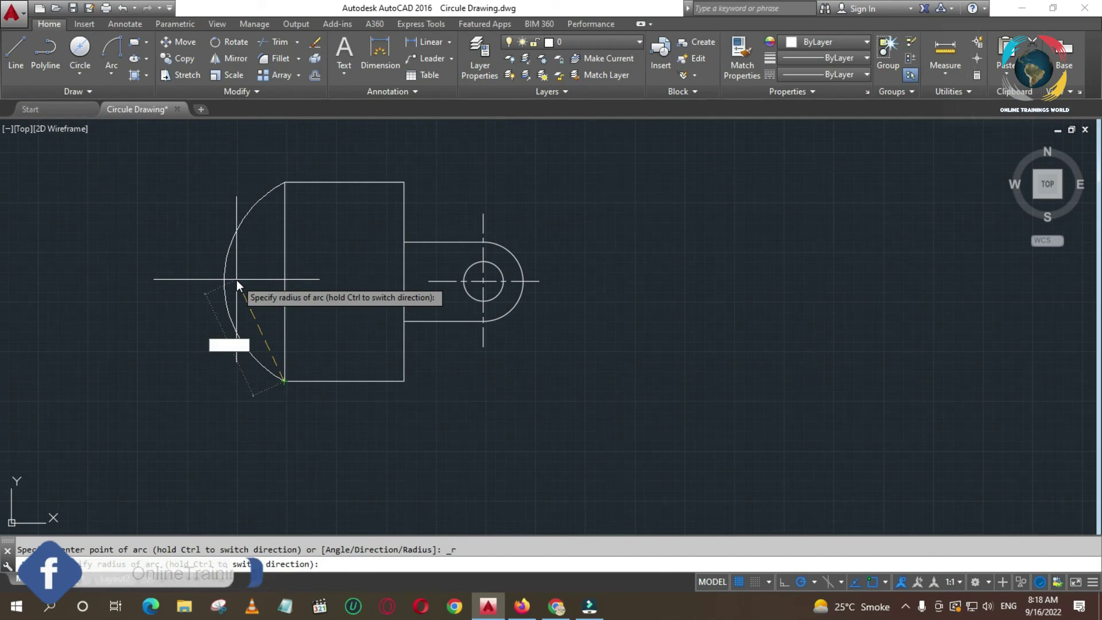
{"action": "type", "text": "20"}
{"action": "key", "text": "Return"}
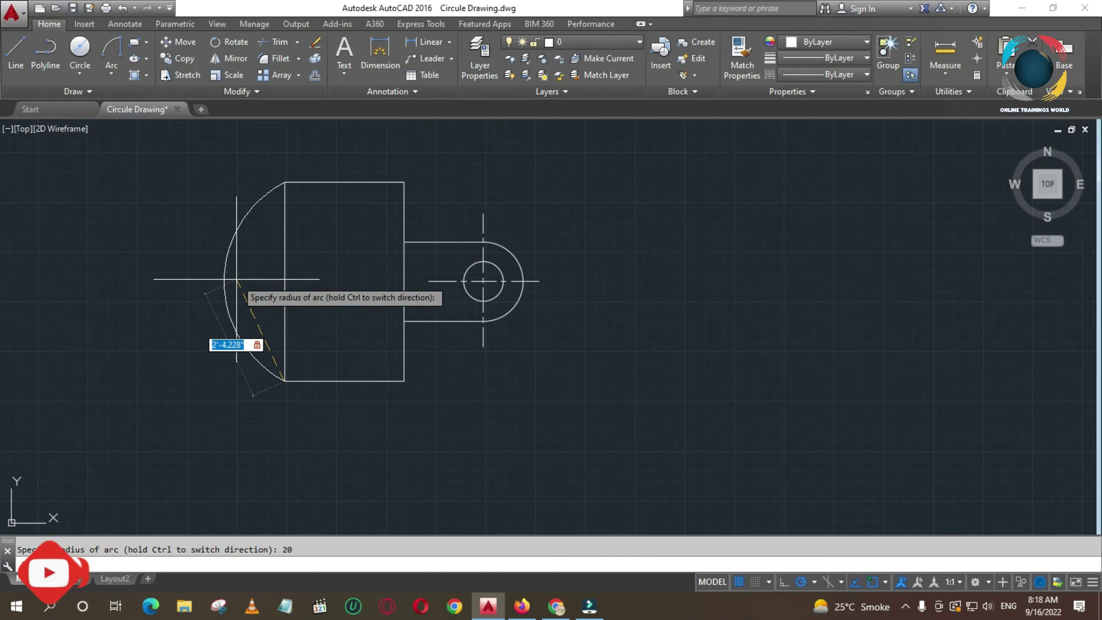
{"action": "key", "text": "Return"}
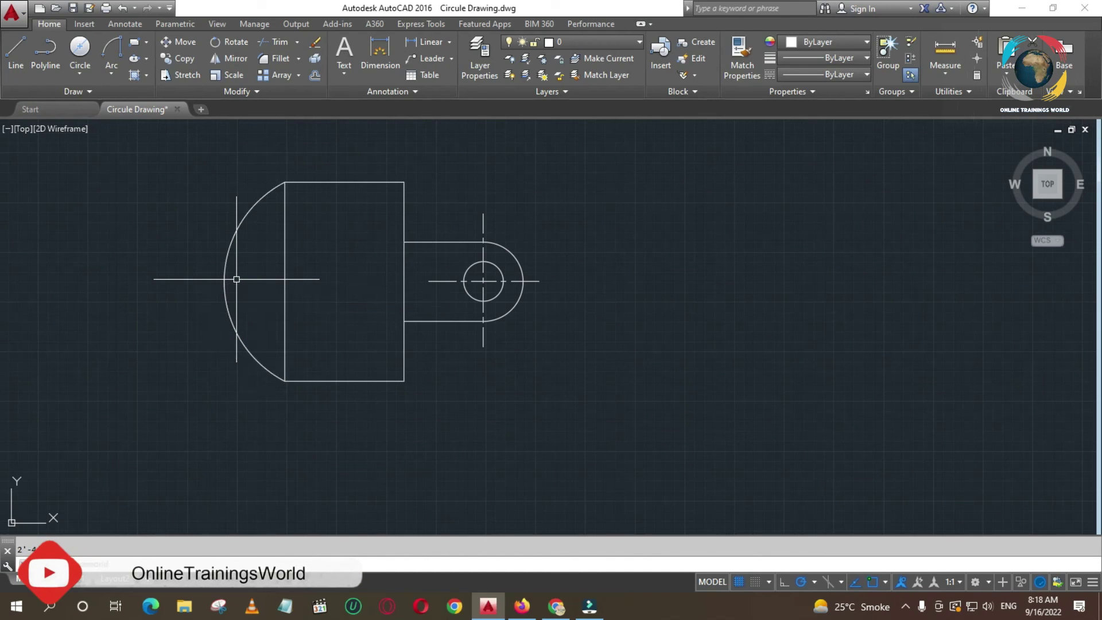
Step: Select the arc bulging outward from the rectangle's left side
{"action": "left_click", "coordinate": [225, 295]}
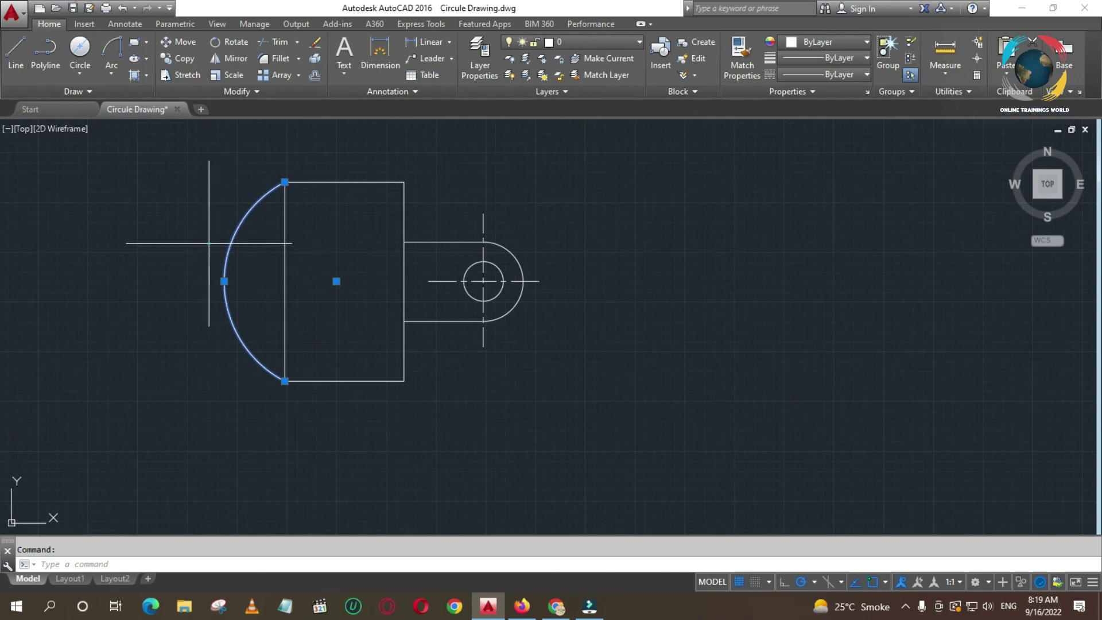
{"action": "left_click", "coordinate": [196, 231]}
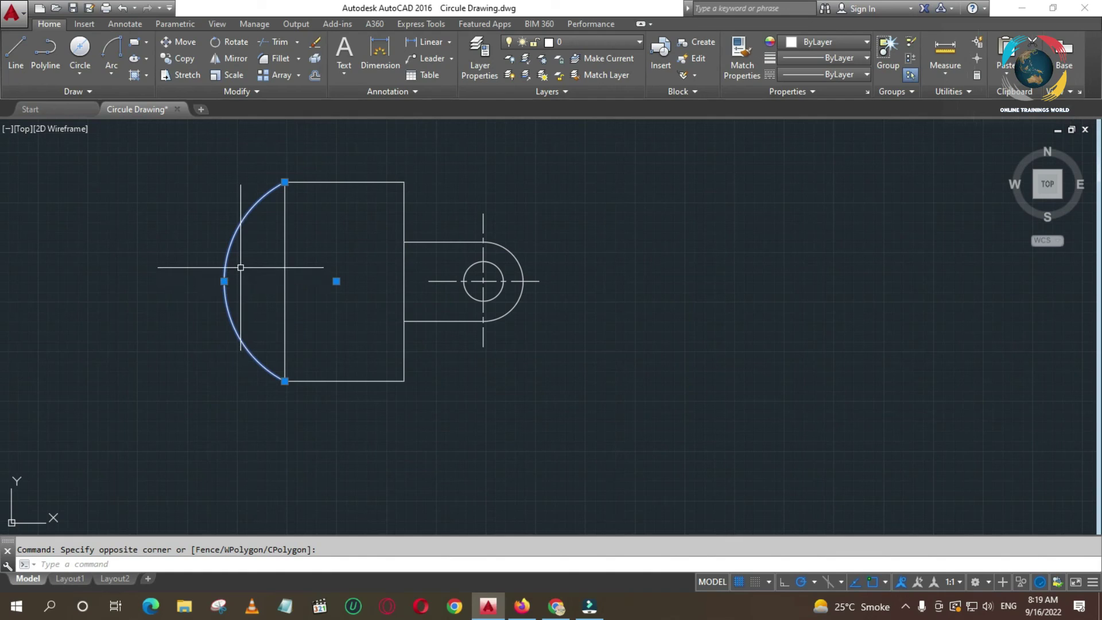